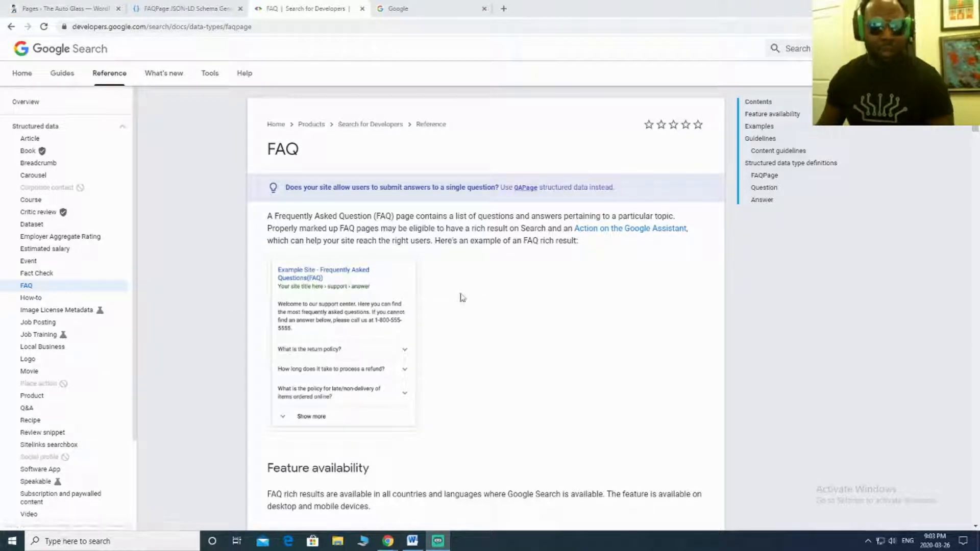
Search Google for "is there a mobile key cutter in chelmsford essex?"
click(442, 220)
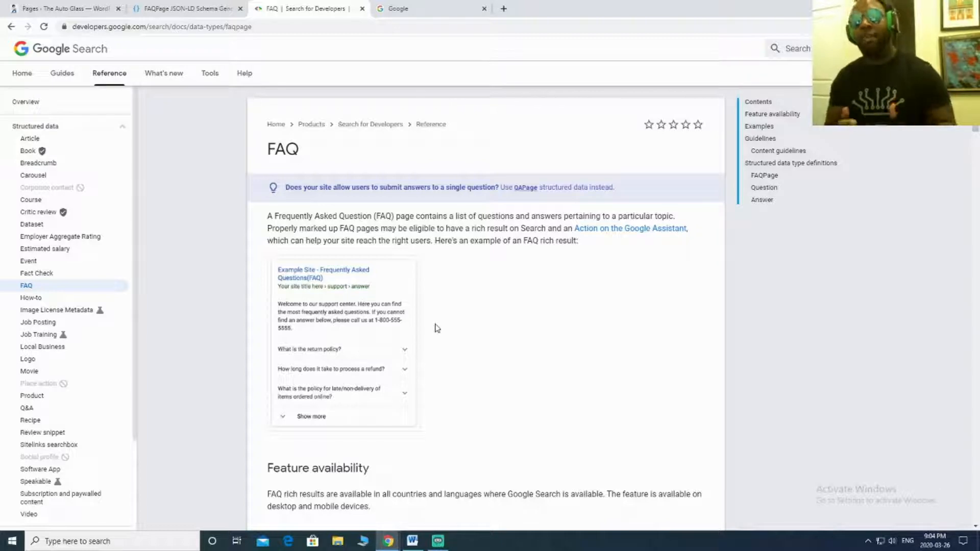
click(414, 7)
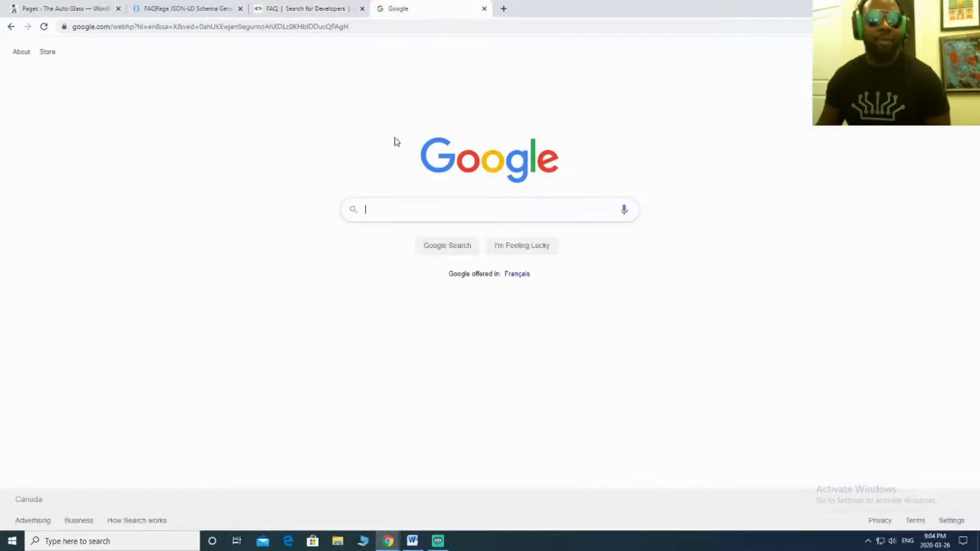
text(is there a mobile key cutter in chelmsford essex?)
key(Return)
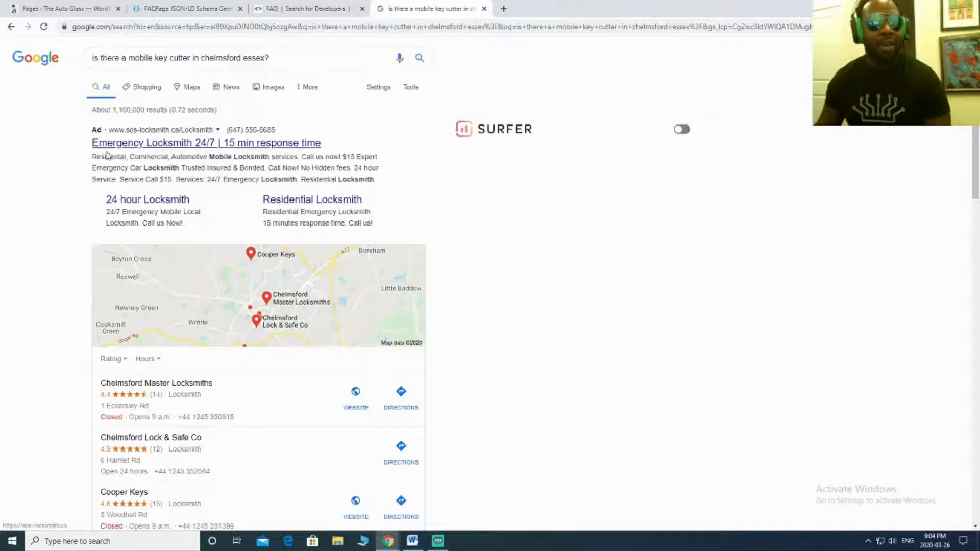
Expand the question "What Keys Do You Cut?" under The Lock Father's search result and open its source page
scroll(158, 212, down, 10)
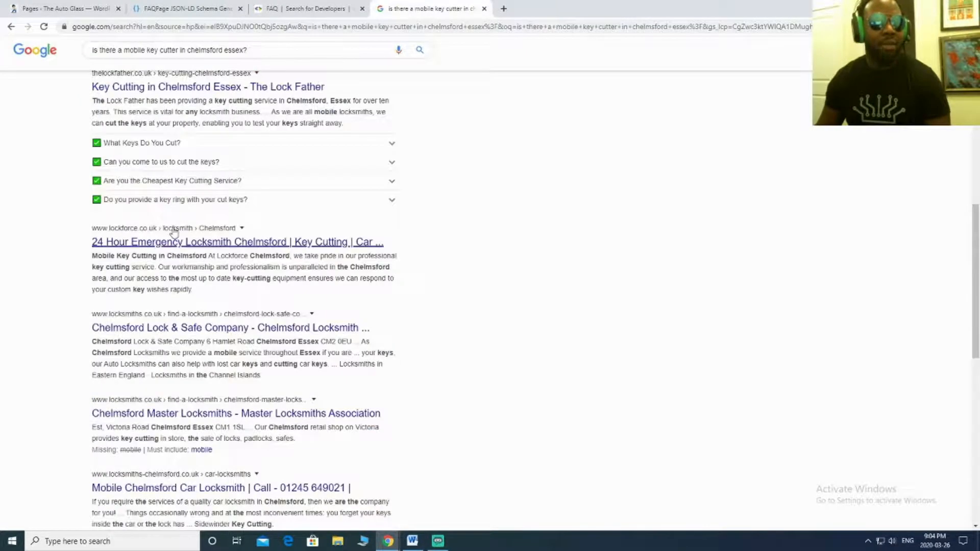
scroll(133, 215, up, 2)
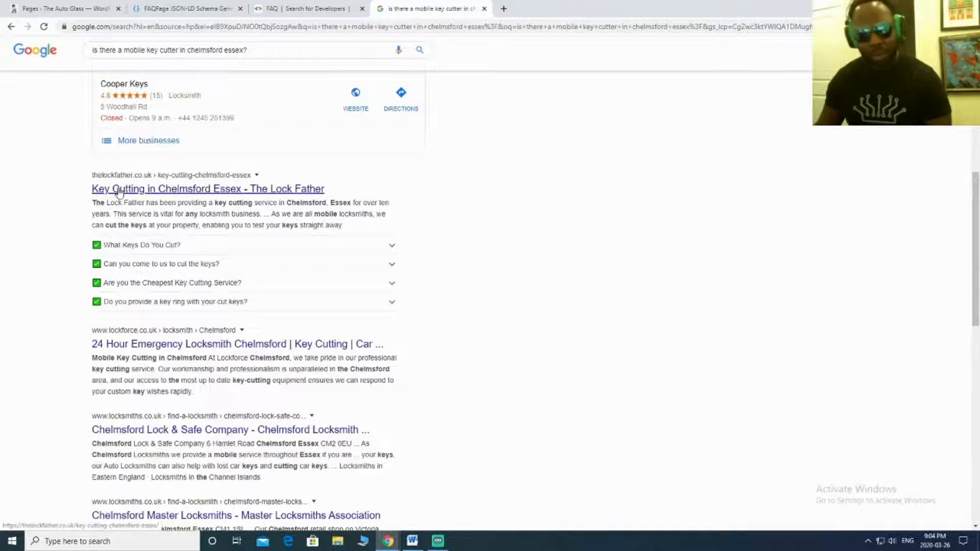
scroll(166, 248, down, 2)
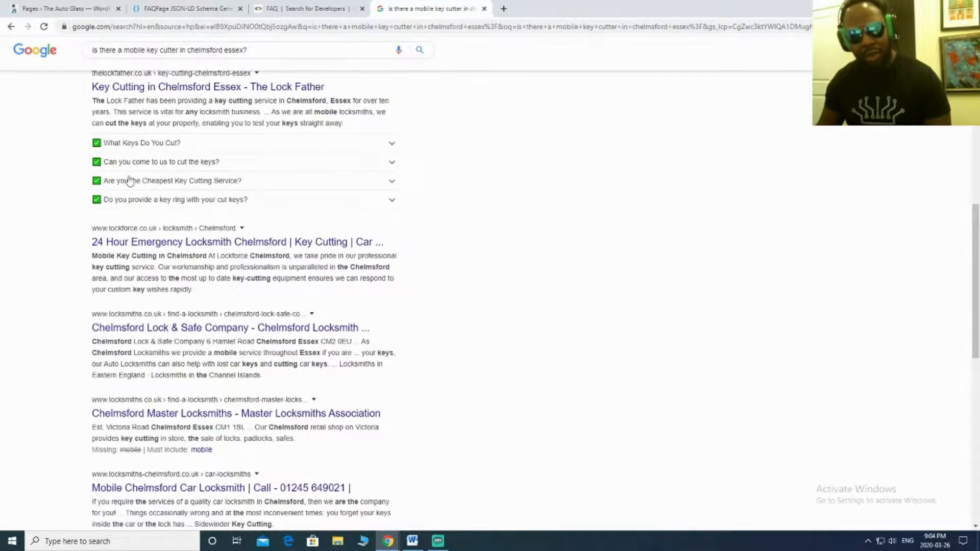
click(150, 148)
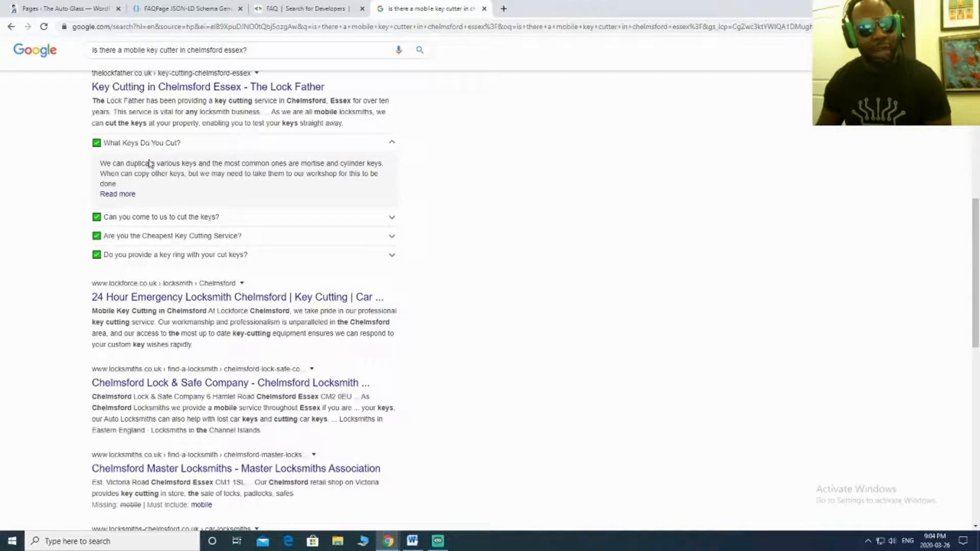
click(122, 199)
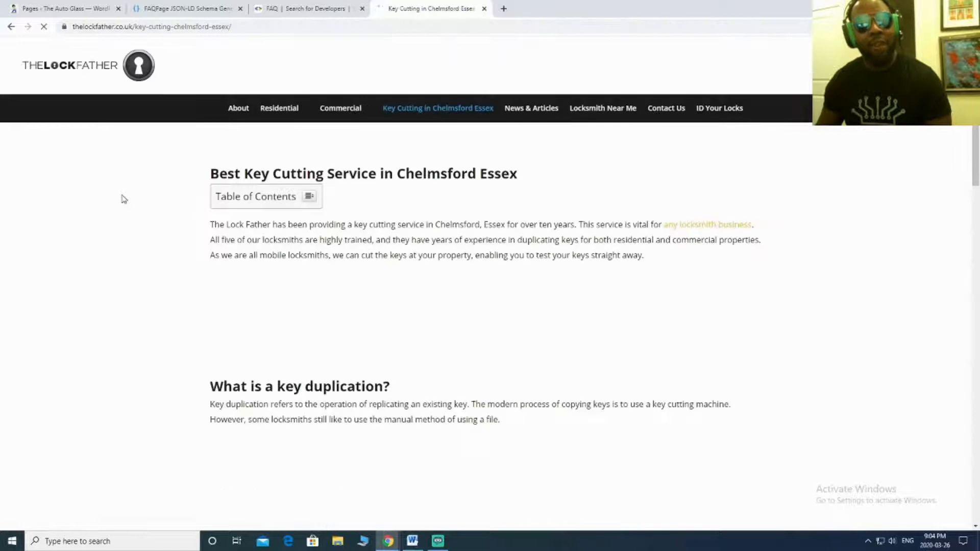
Examine the Frequently Asked Questions section at the end of The Lock Father's key cutting page
scroll(424, 240, down, 4)
scroll(423, 240, down, 20)
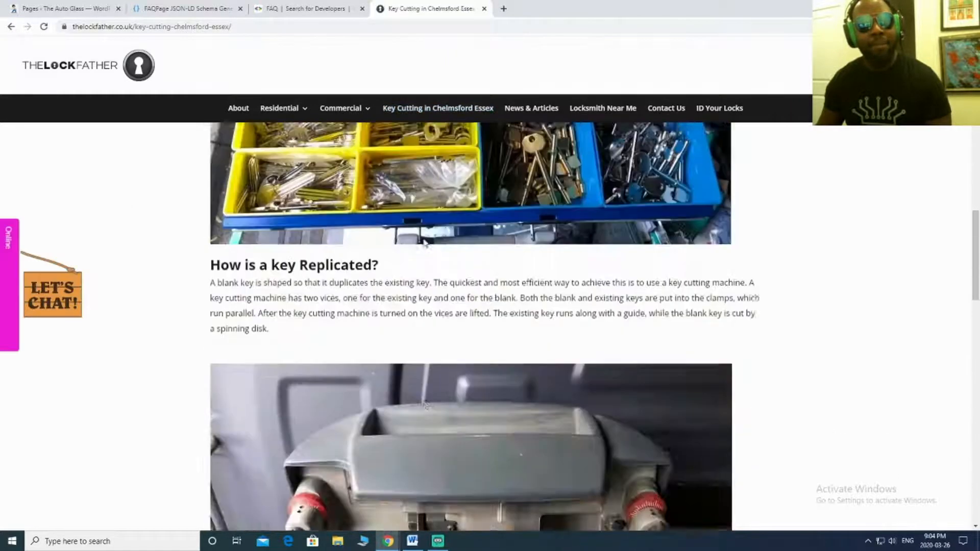
scroll(424, 244, down, 5)
scroll(423, 247, up, 5)
scroll(399, 256, down, 5)
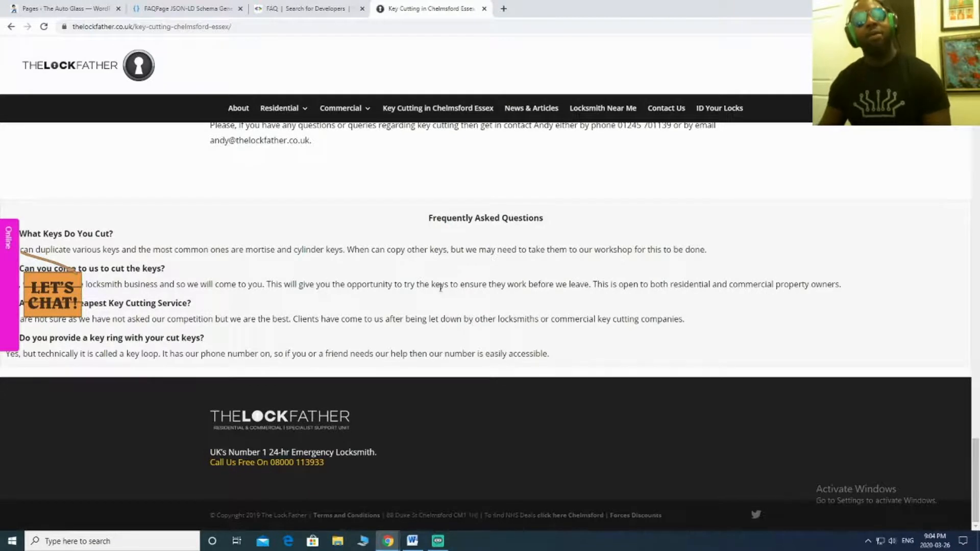
scroll(440, 290, up, 2)
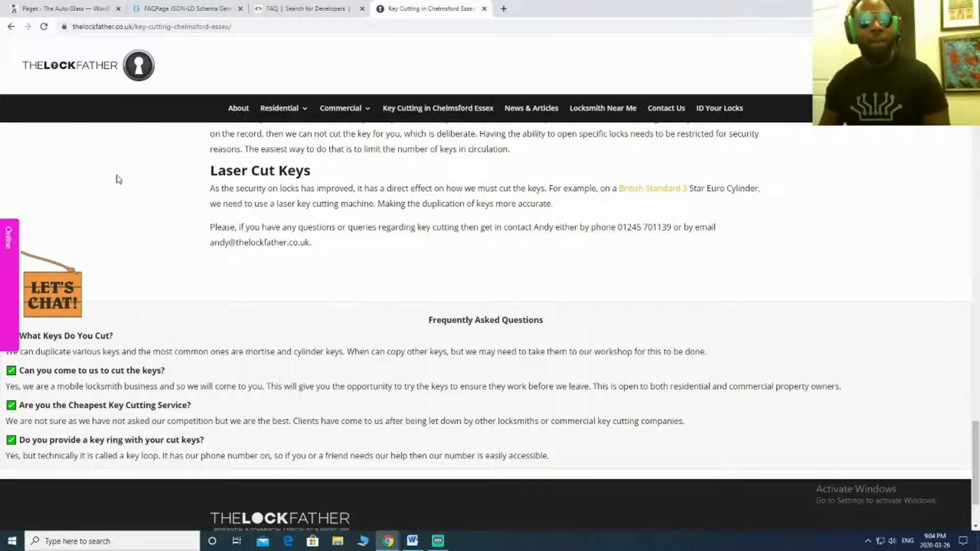
Close the key cutting page and open the draft FAQ page of The Auto Glass site for editing with Elementor
click(71, 8)
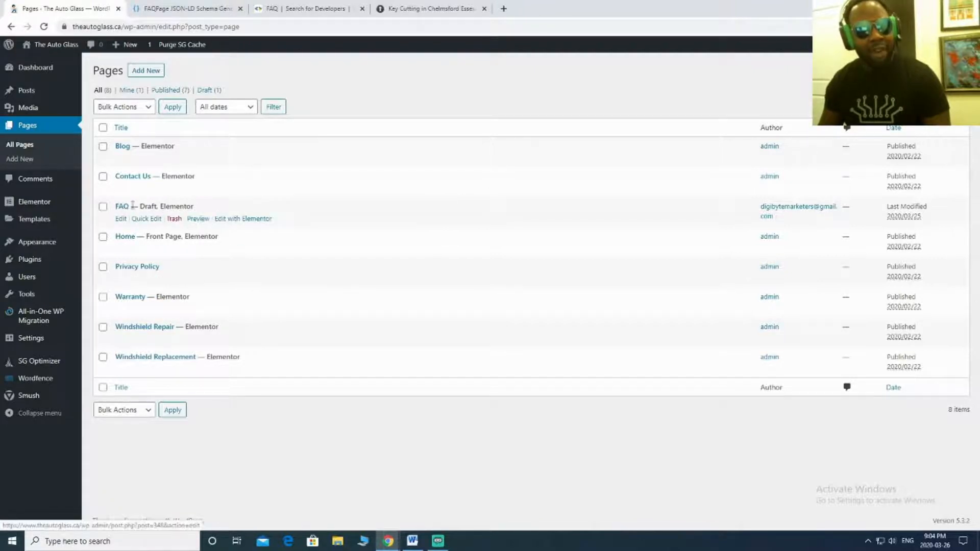
click(230, 219)
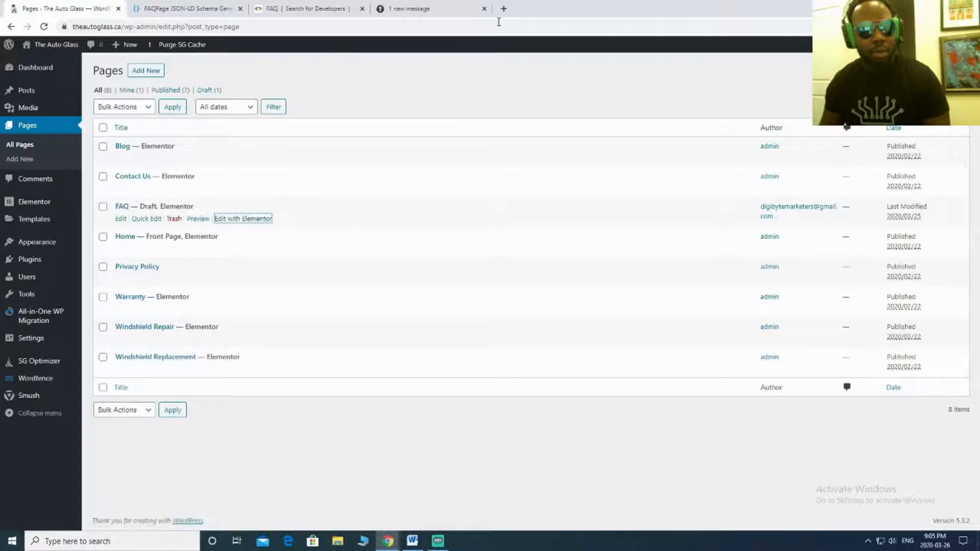
click(485, 9)
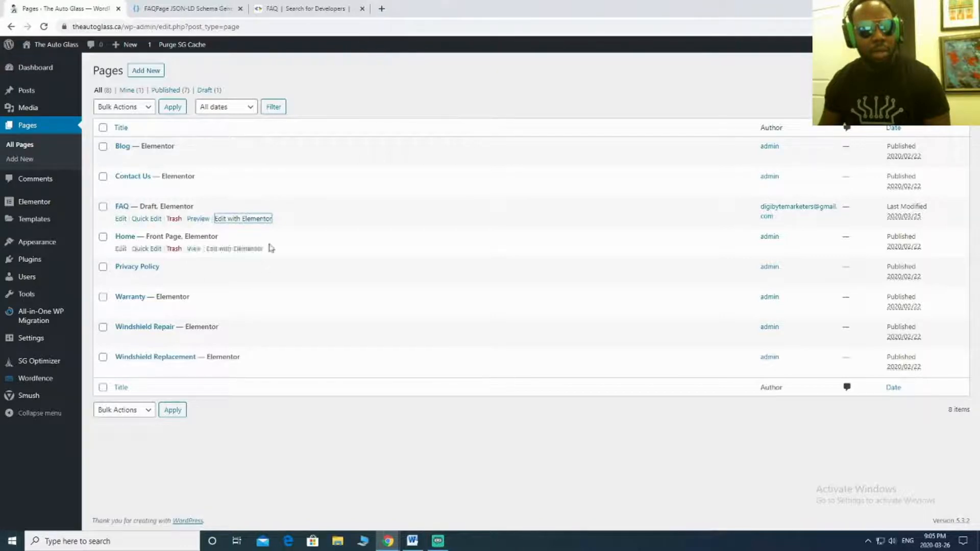
click(254, 219)
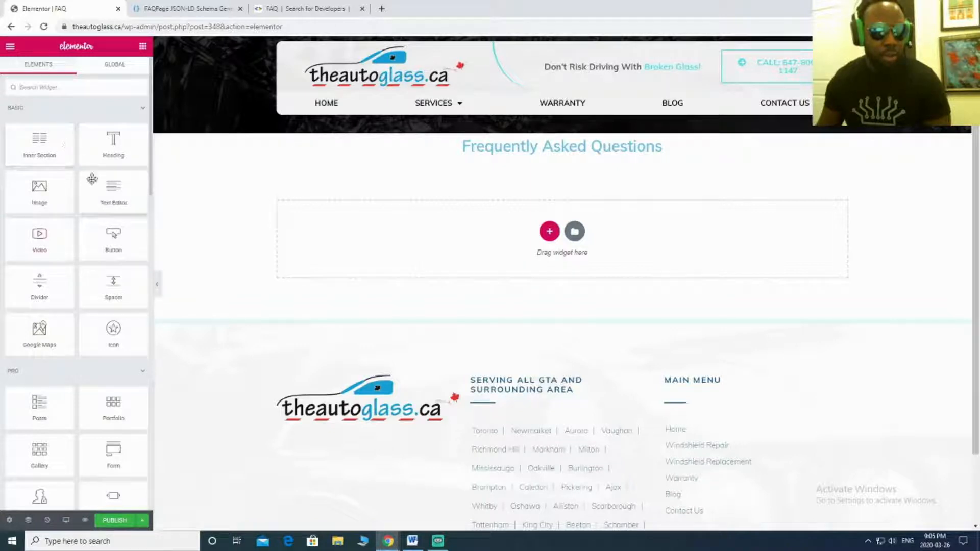
Add a Text Editor widget below the Frequently Asked Questions heading and clear its placeholder text
drag(127, 194, 431, 222)
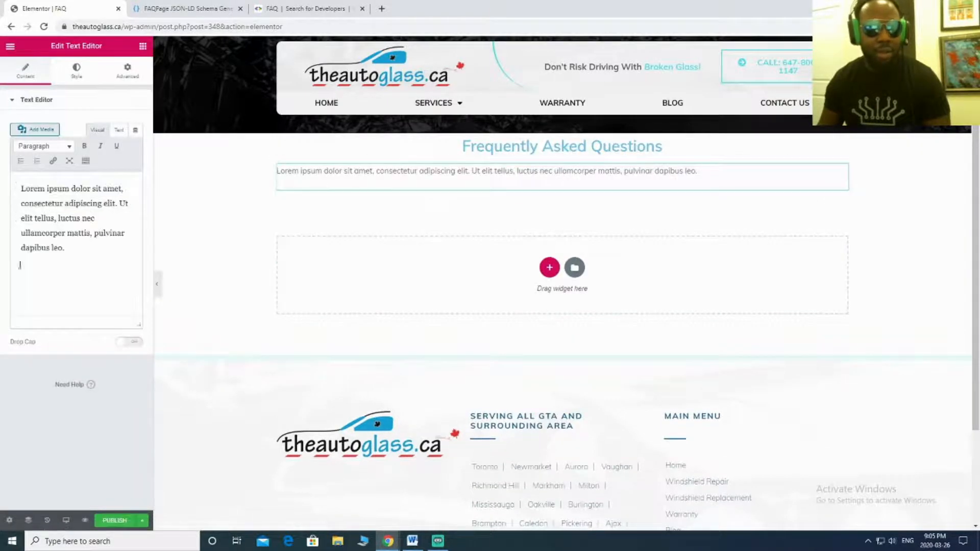
click(92, 254)
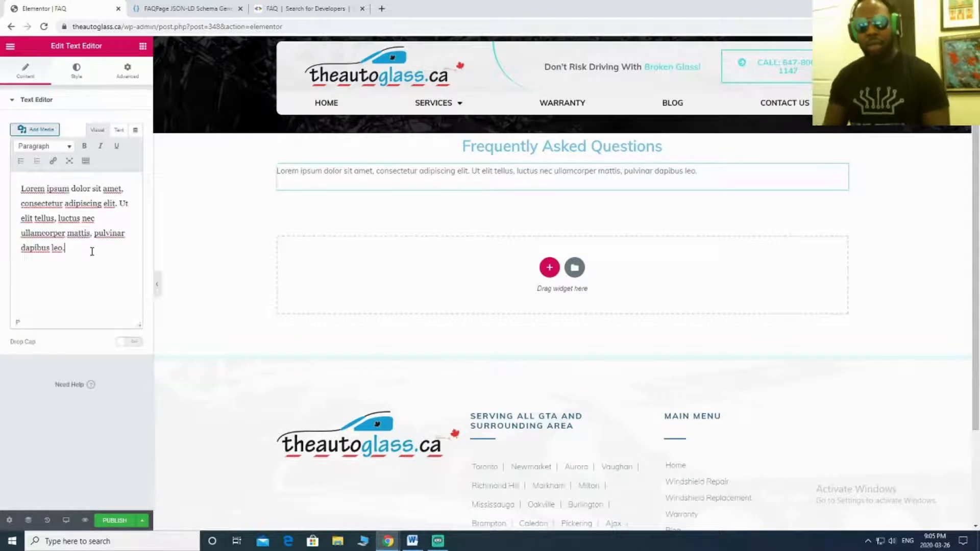
key(ctrl+a)
key(BackSpace)
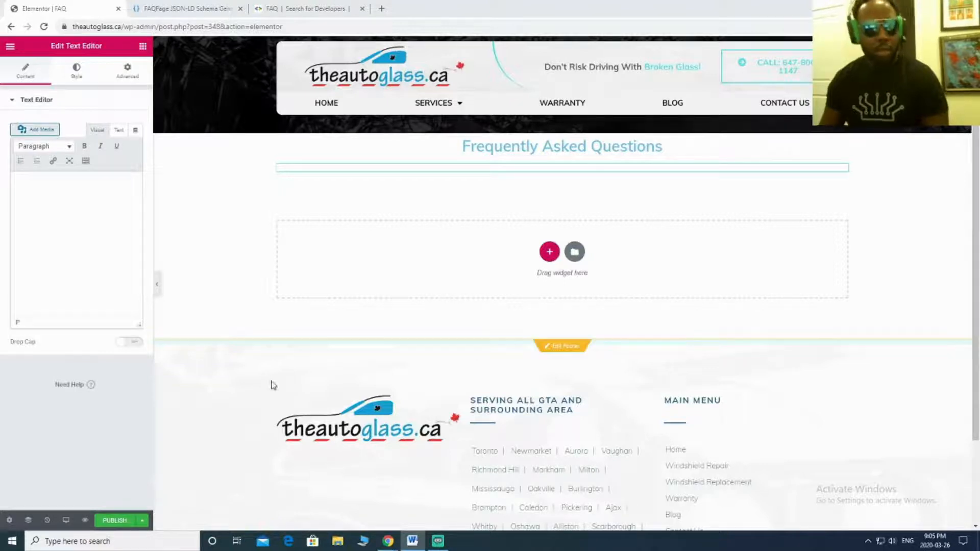
Paste the copied FAQ questions and answers into the empty text widget and return to the widget list
click(79, 223)
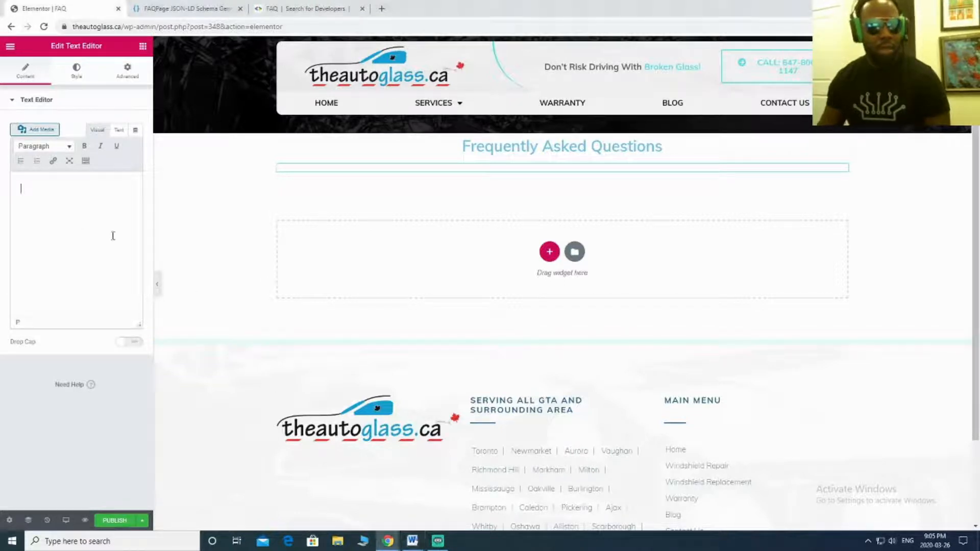
key(ctrl+v)
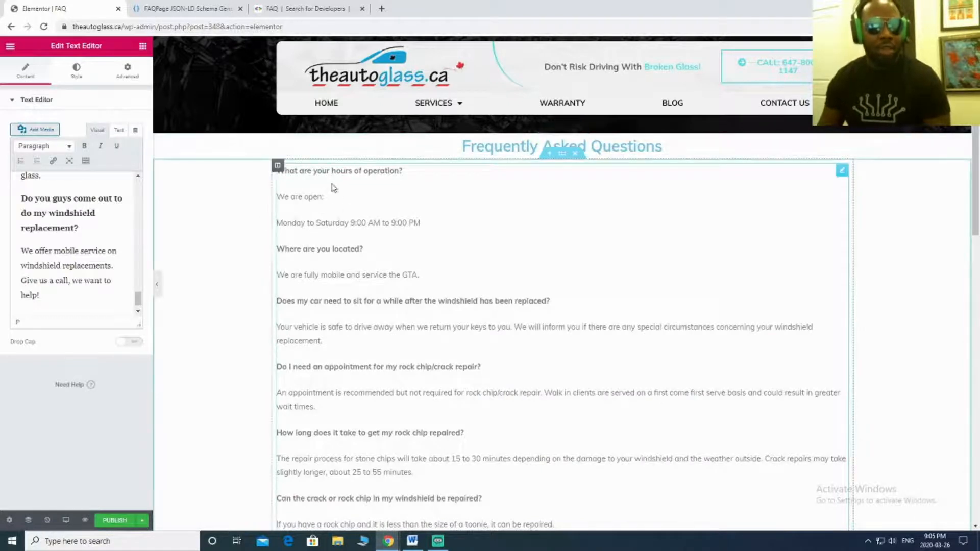
scroll(383, 280, down, 4)
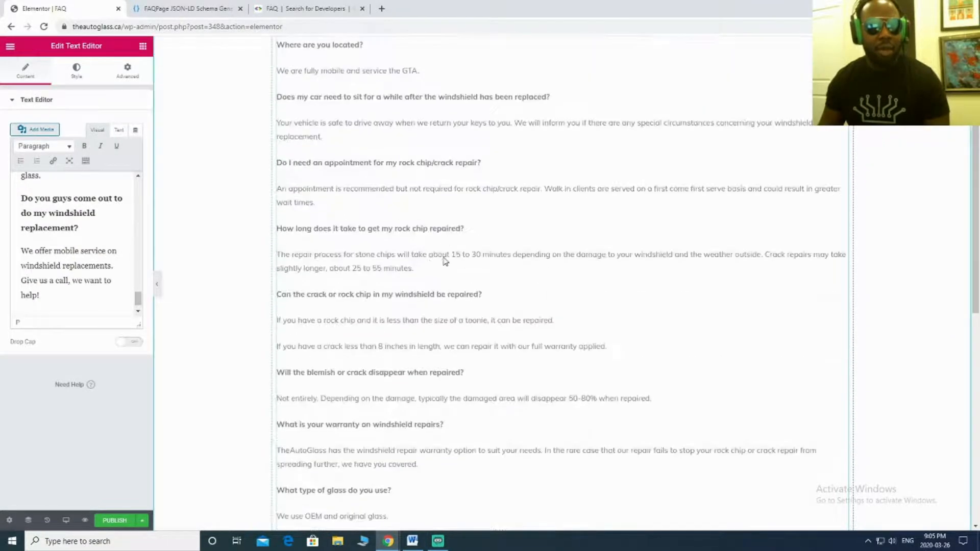
scroll(445, 261, down, 5)
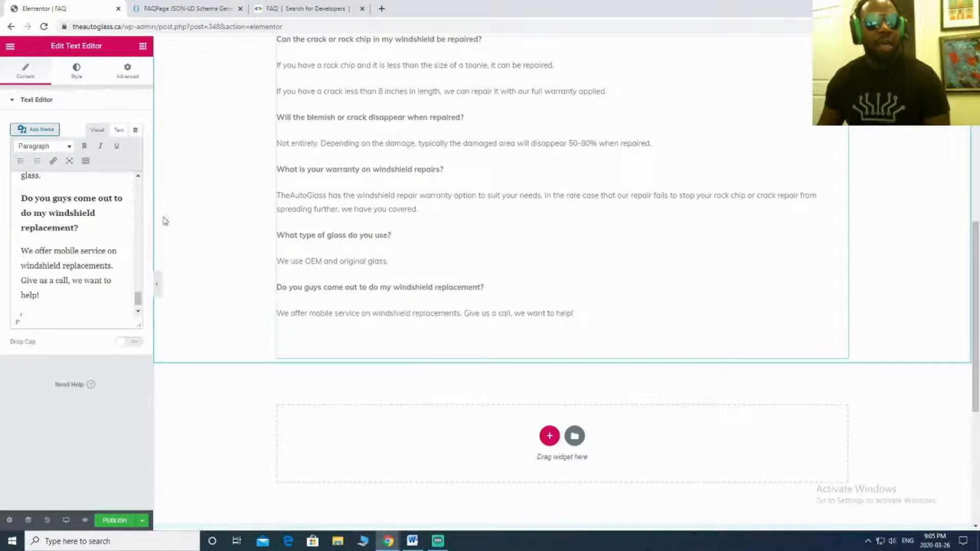
click(11, 47)
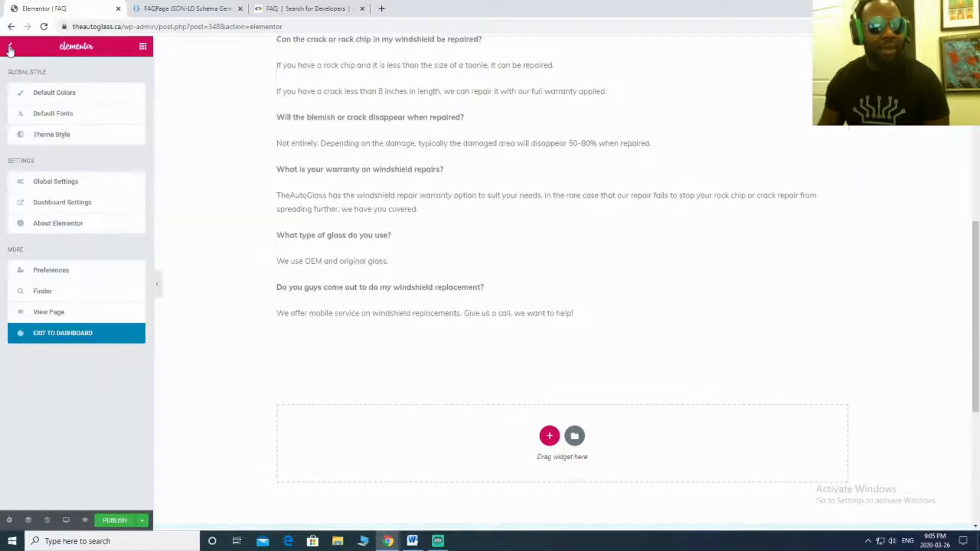
click(140, 48)
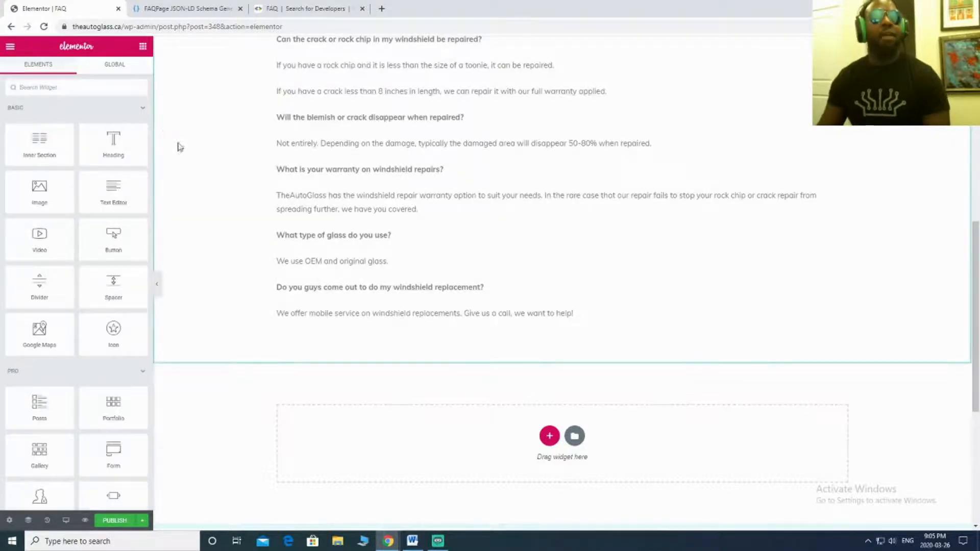
Switch to the FAQPage JSON-LD Schema Generator and examine its question and answer entries alongside the schema code
click(177, 9)
scroll(131, 94, up, 2)
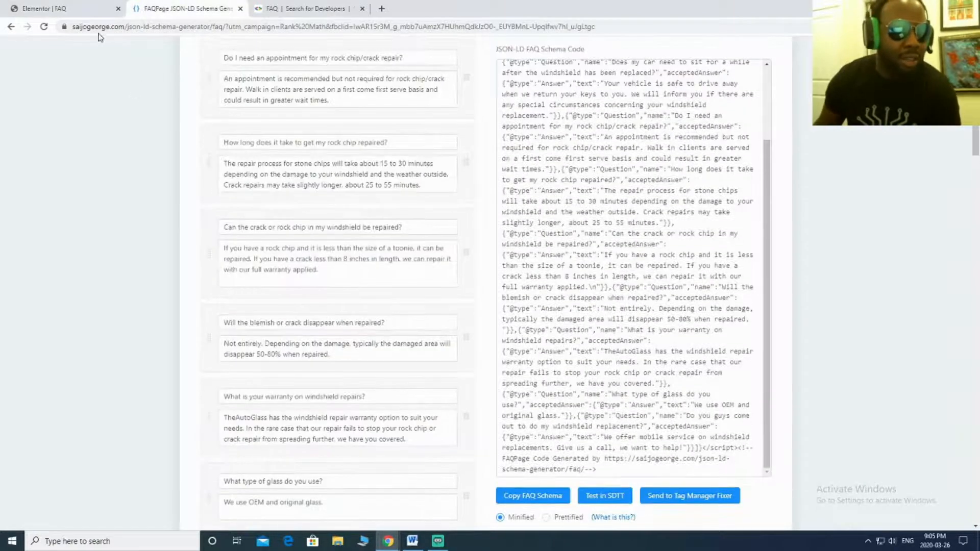
scroll(229, 102, up, 10)
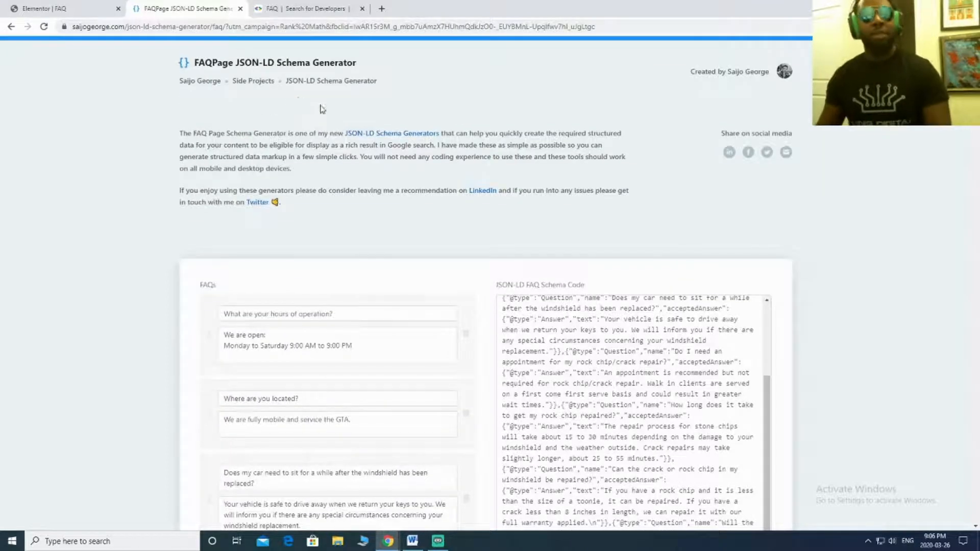
scroll(388, 281, down, 1)
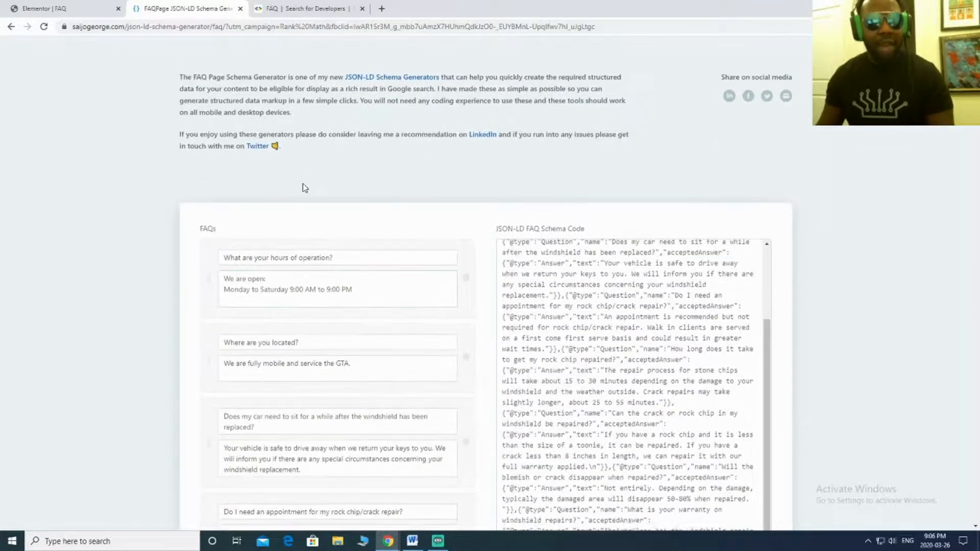
click(342, 263)
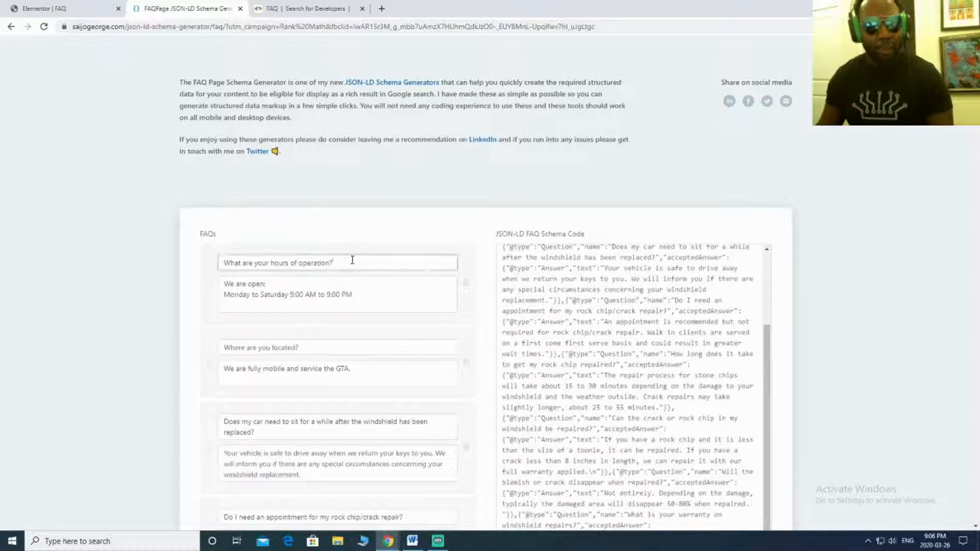
click(281, 291)
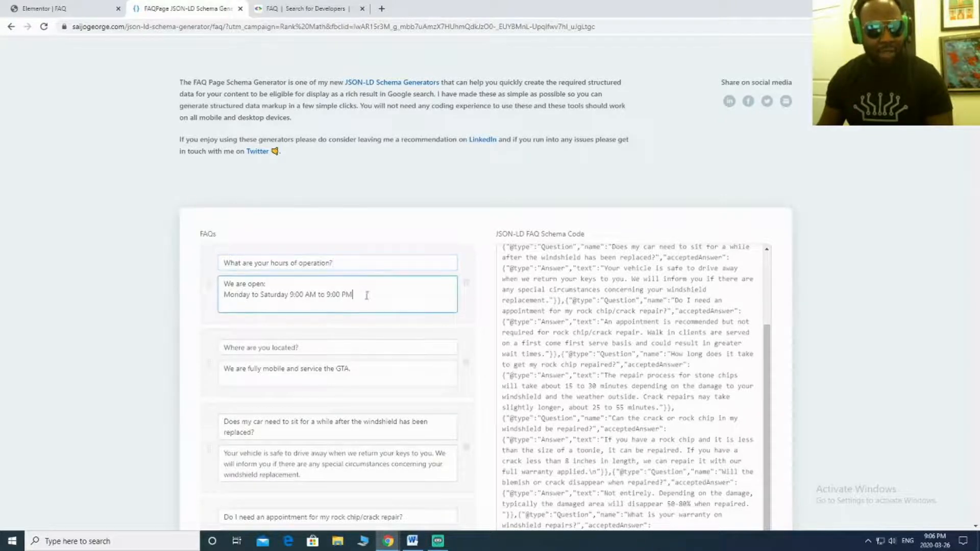
scroll(266, 206, down, 1)
click(297, 212)
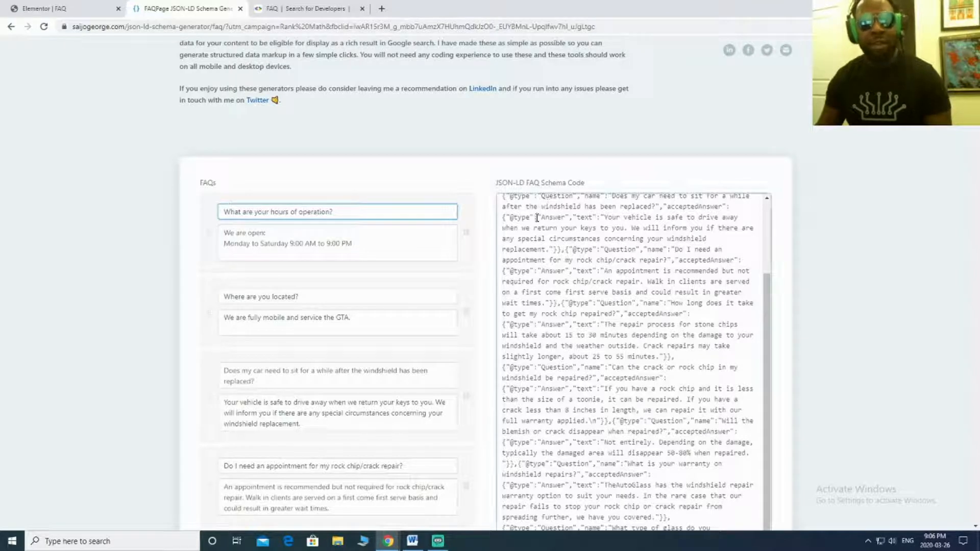
scroll(559, 210, down, 2)
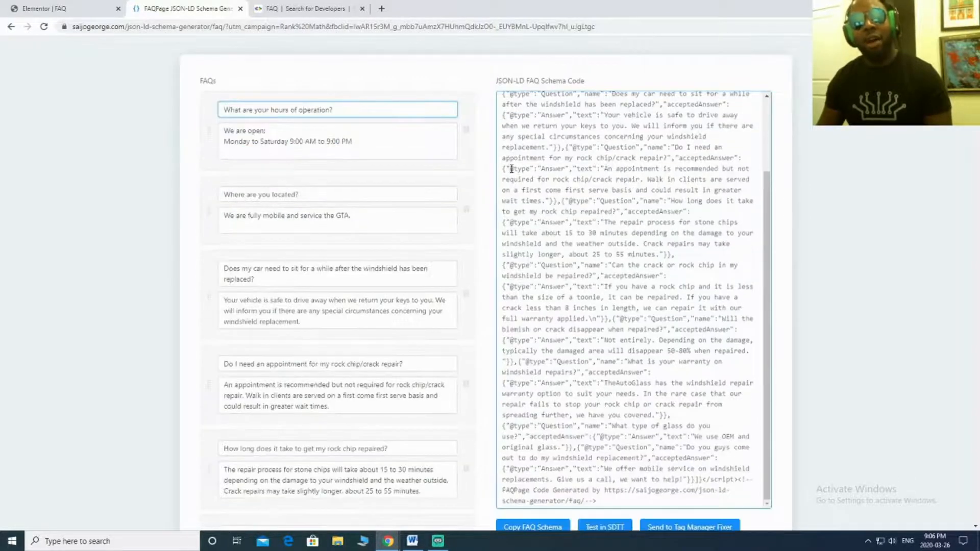
scroll(515, 173, down, 2)
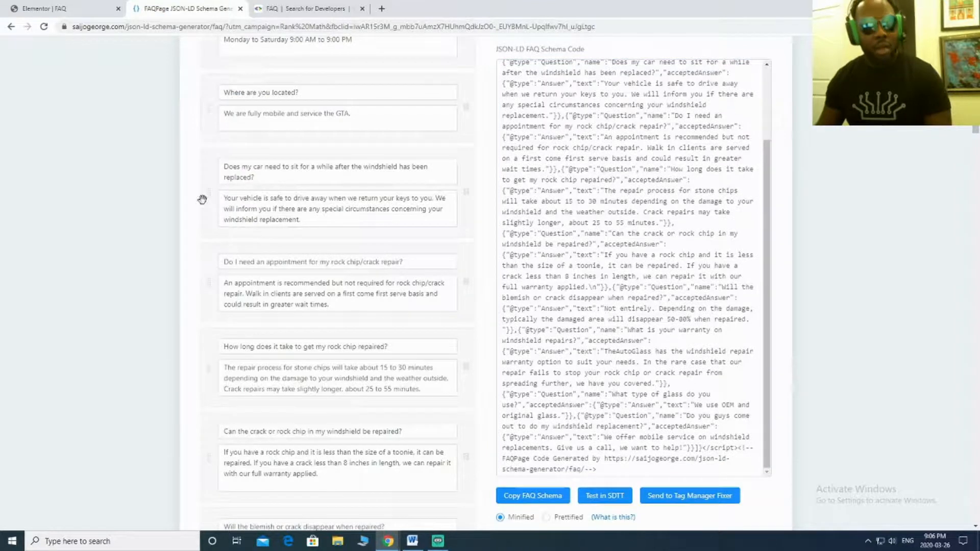
Check the question and answer fields of the first FAQ entry, and review the remaining entries through to the option for adding another FAQ
scroll(202, 199, up, 2)
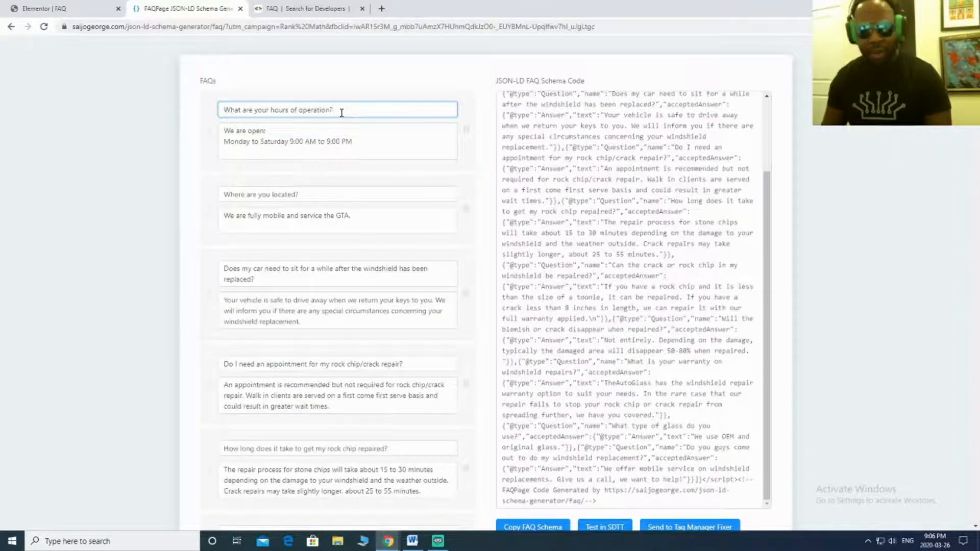
key(BackSpace)
key(BackSpace)
text(n)
click(318, 125)
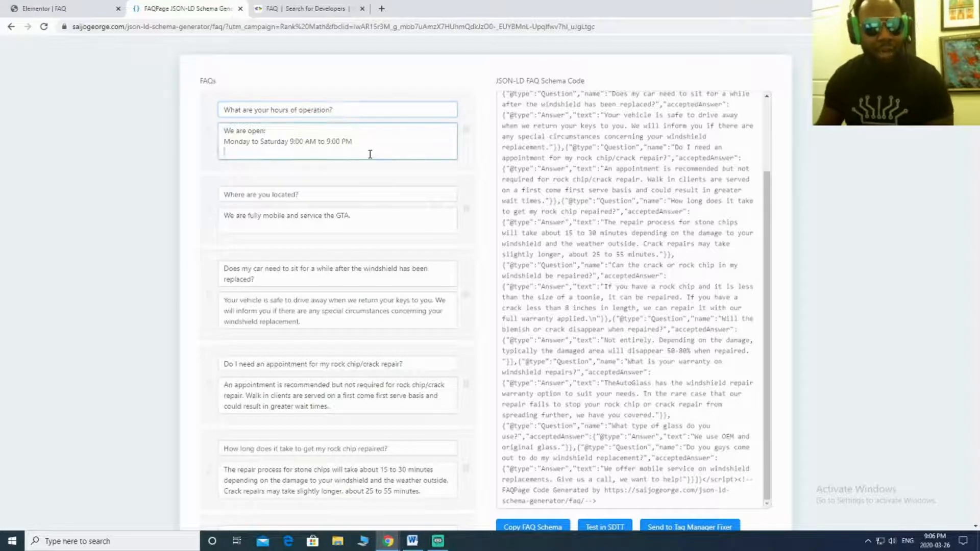
scroll(369, 158, down, 10)
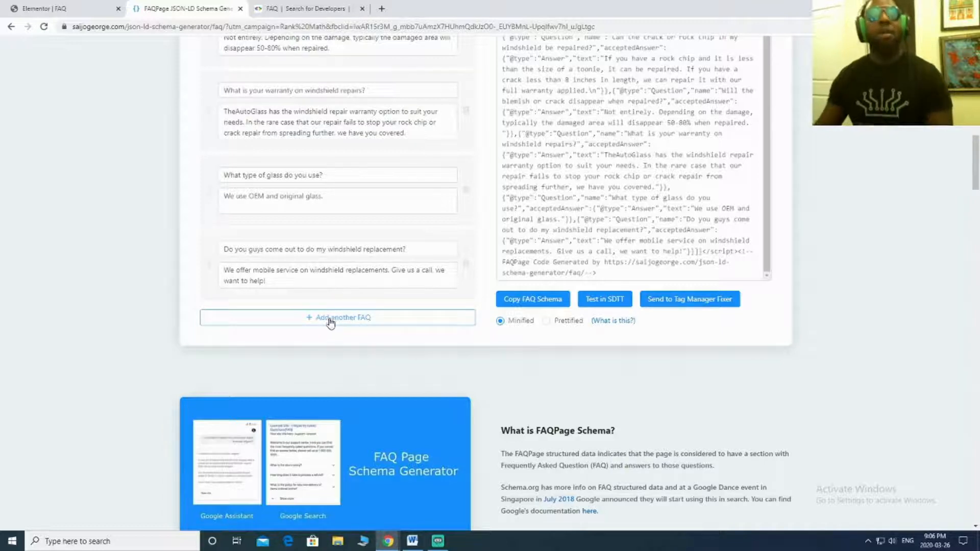
Copy the complete JSON-LD FAQ schema code from the generator
scroll(486, 202, up, 3)
scroll(634, 209, up, 1)
scroll(635, 208, up, 6)
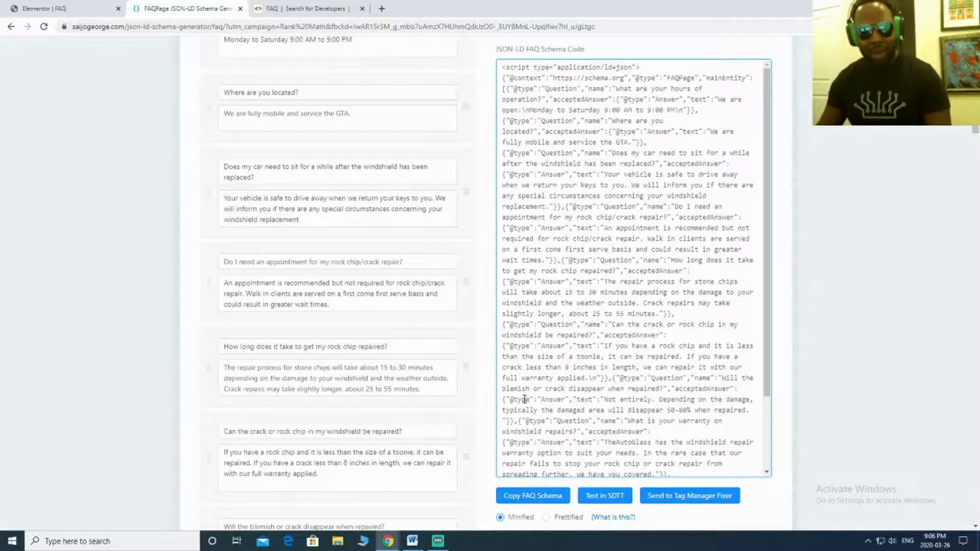
click(525, 502)
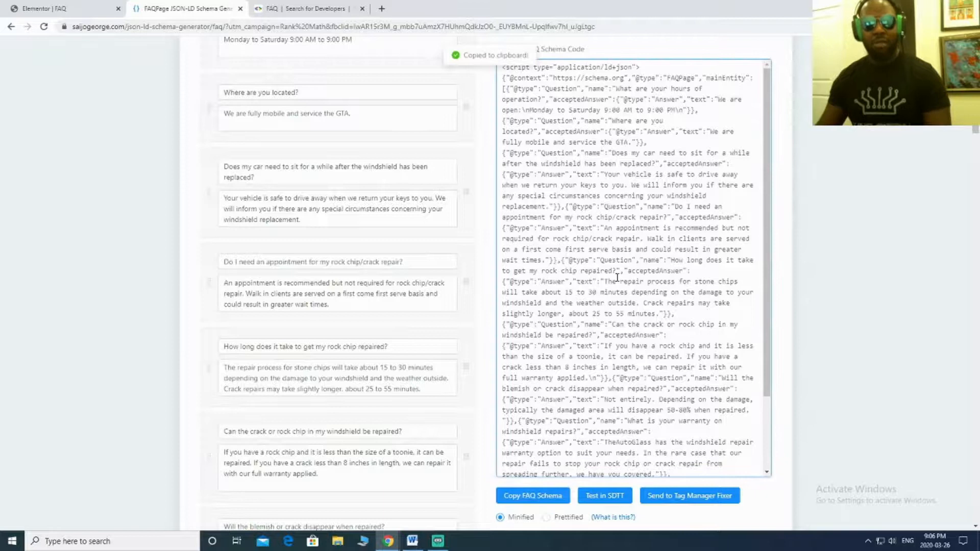
click(616, 278)
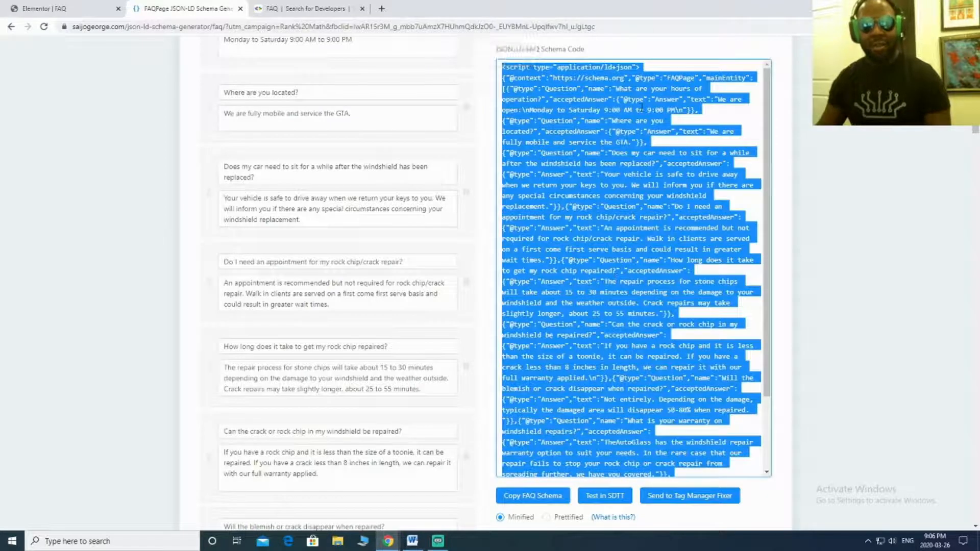
right_click(694, 165)
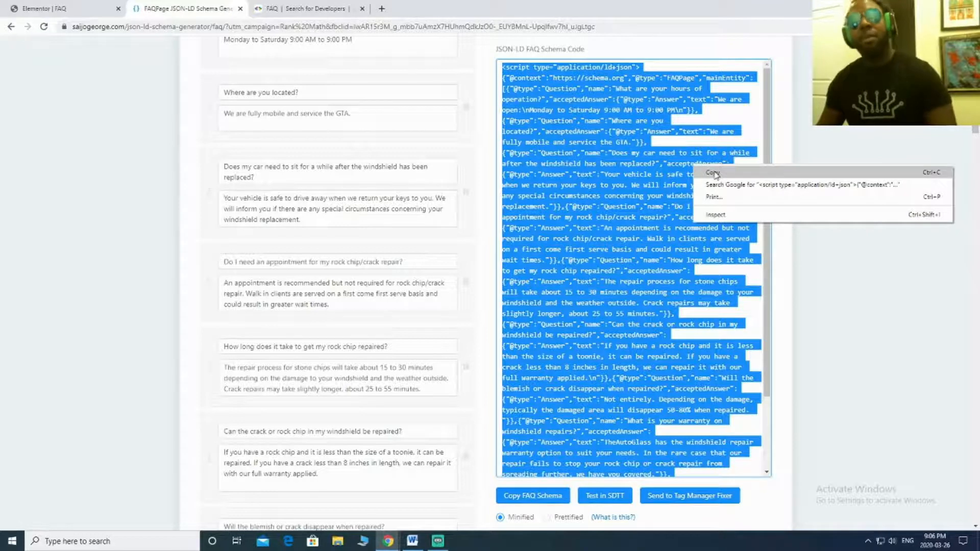
click(715, 172)
click(684, 137)
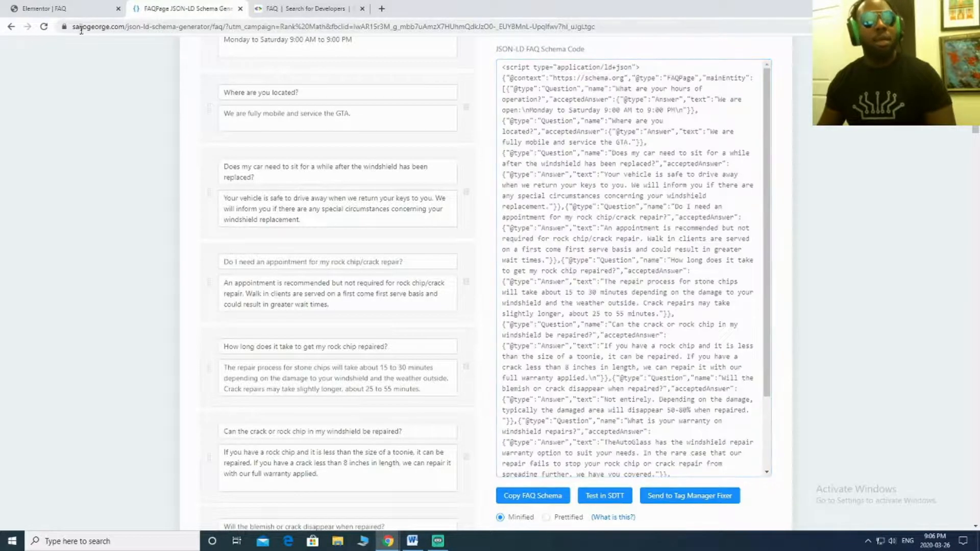
Return to the Elementor FAQ page, search the widgets for "html", and place an HTML widget below the FAQ text
click(77, 8)
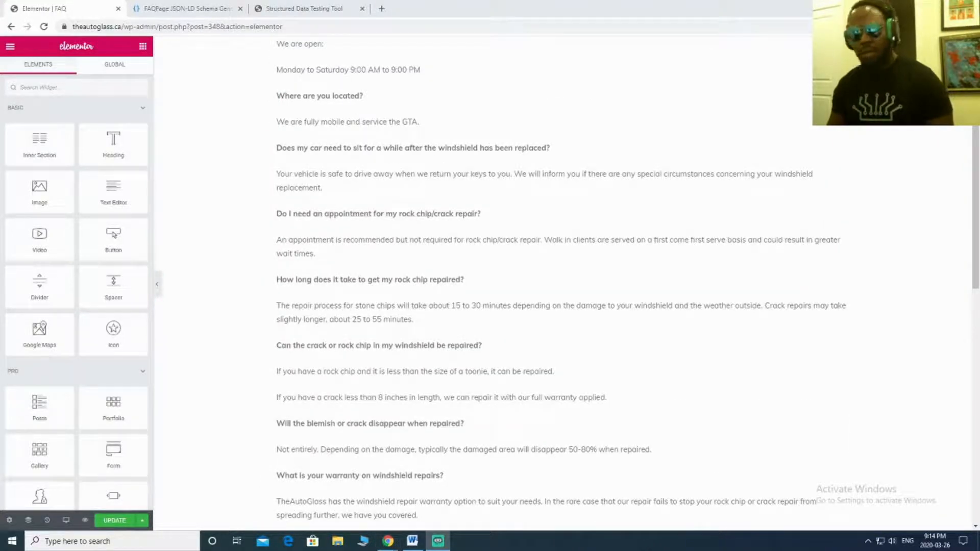
scroll(371, 358, down, 7)
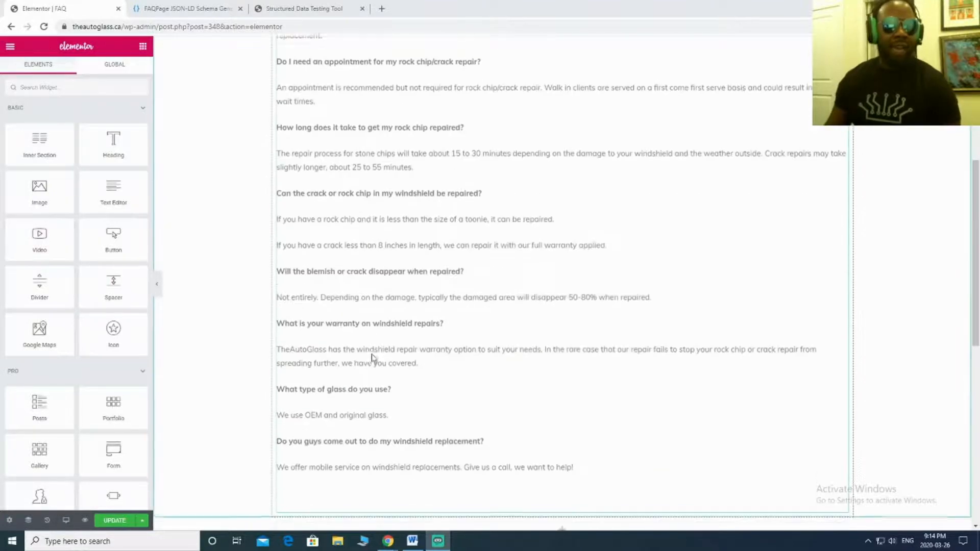
click(58, 88)
text(html)
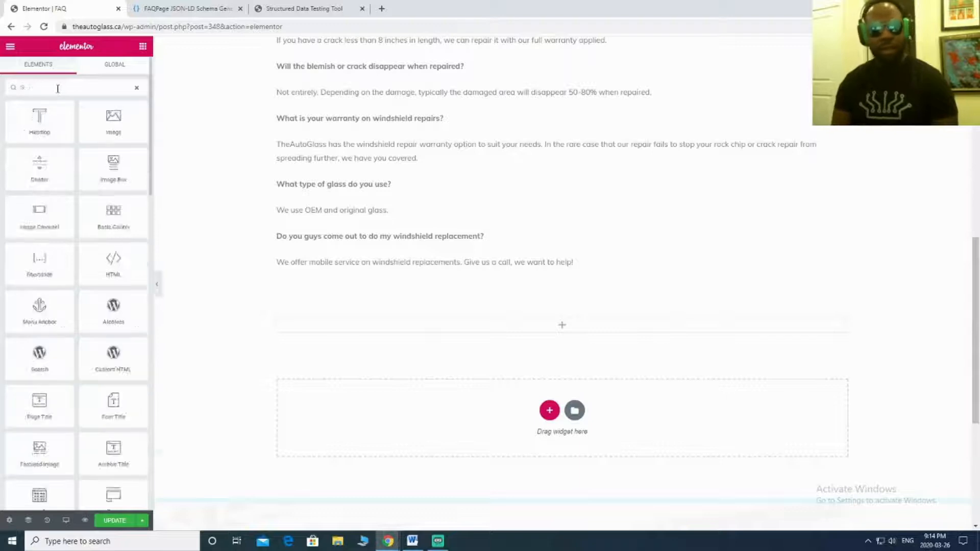
drag(28, 119, 440, 297)
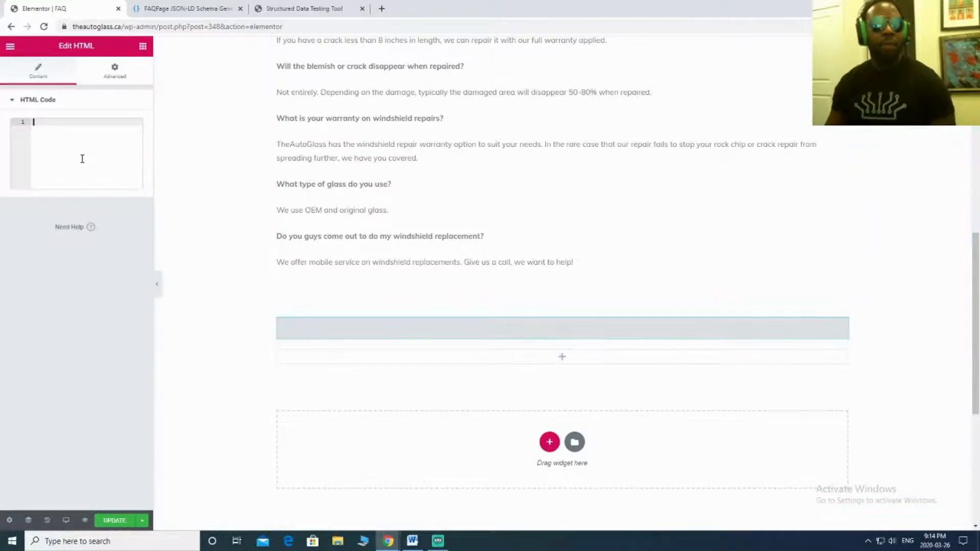
Paste the copied FAQ schema script into the HTML widget's code and update the page
key(ctrl+v)
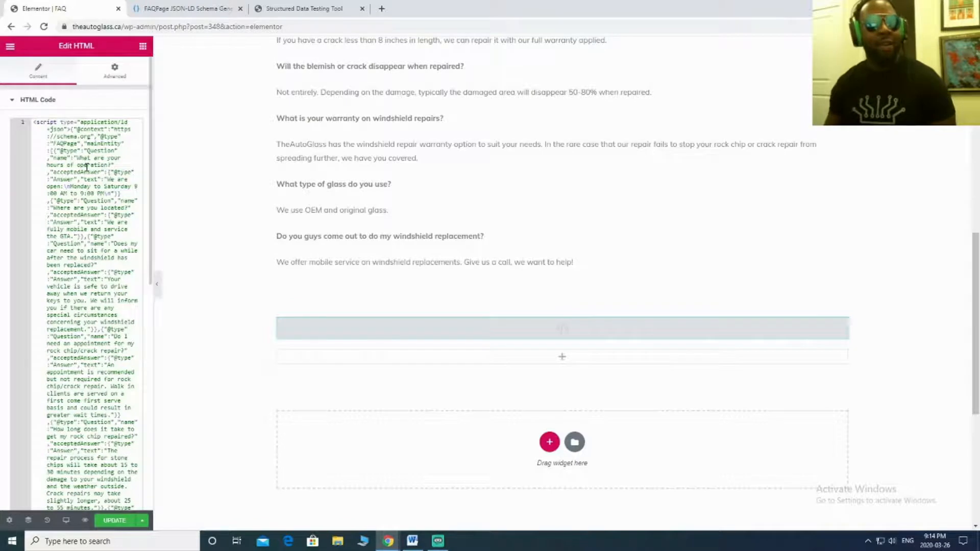
click(183, 9)
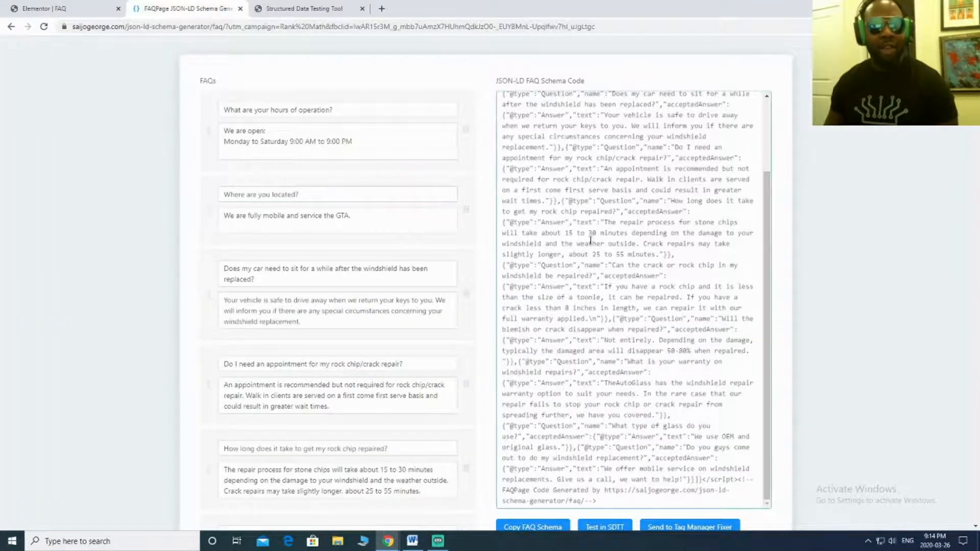
click(43, 9)
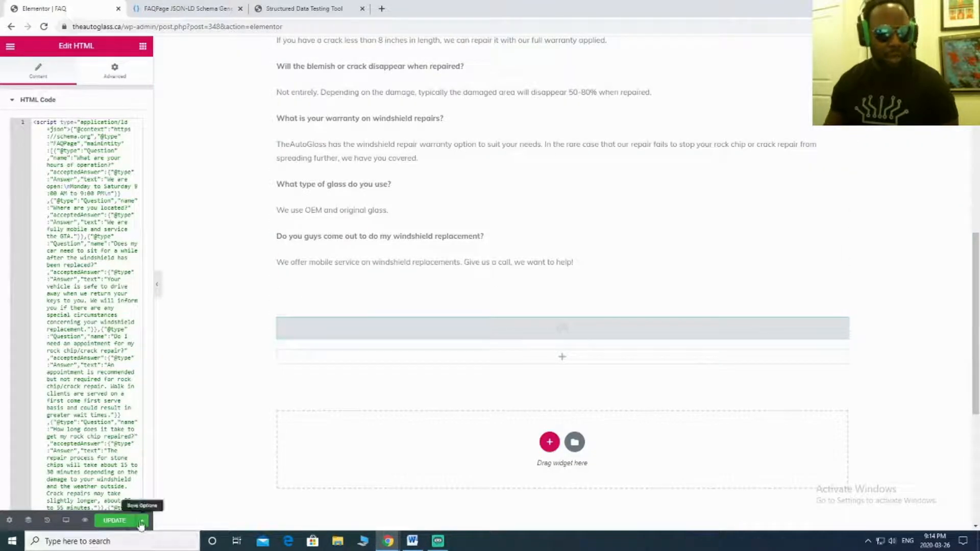
click(113, 522)
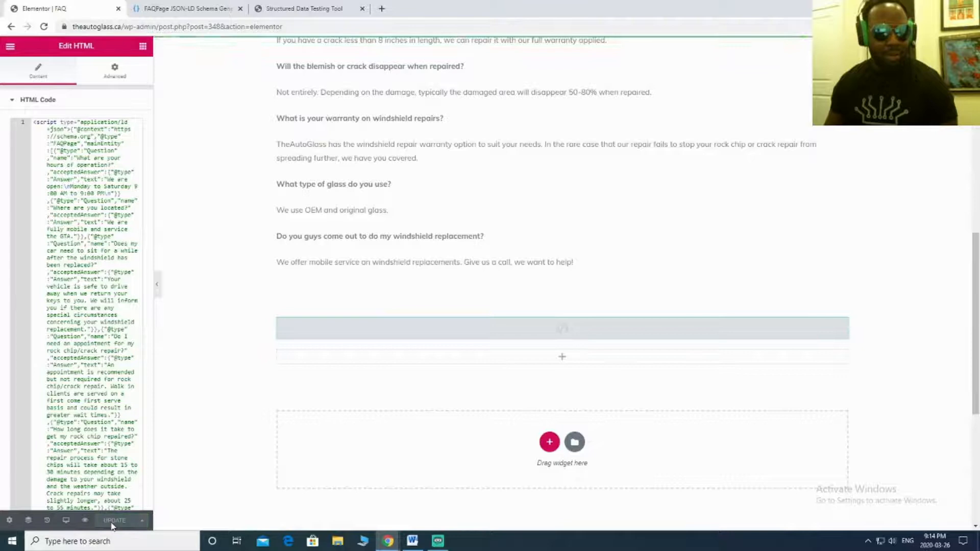
scroll(119, 490, down, 7)
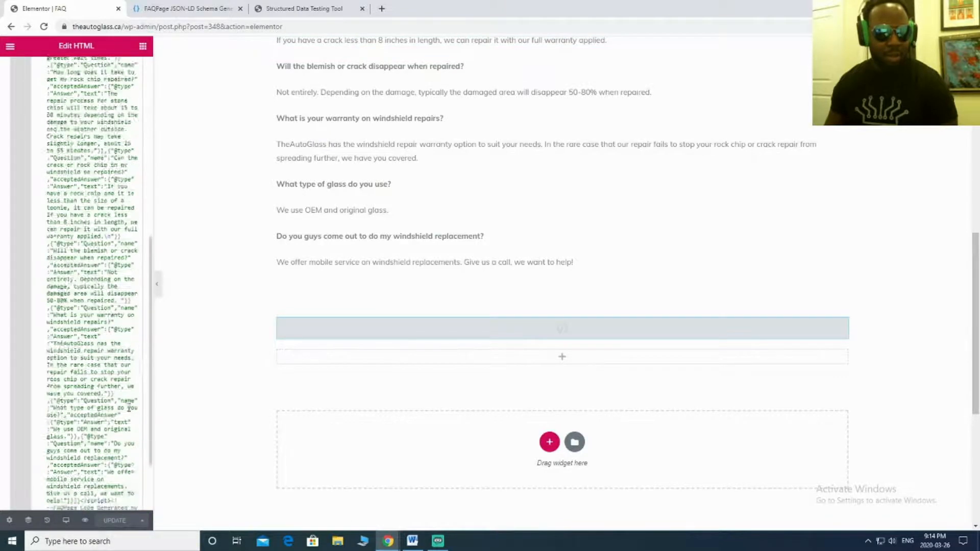
scroll(132, 439, down, 2)
scroll(102, 306, up, 10)
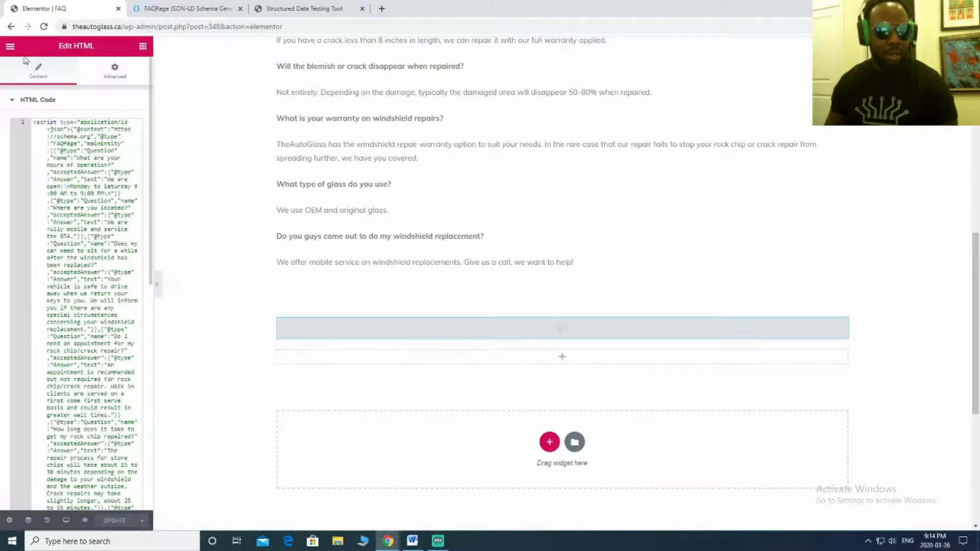
Preview the FAQ page changes, look through the questions and answers, and close the preview
click(143, 46)
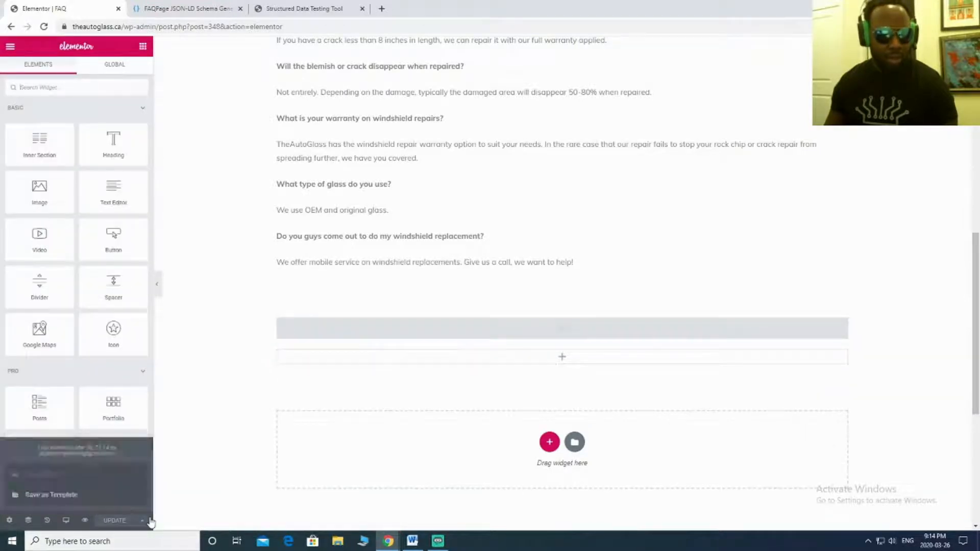
scroll(52, 489, down, 3)
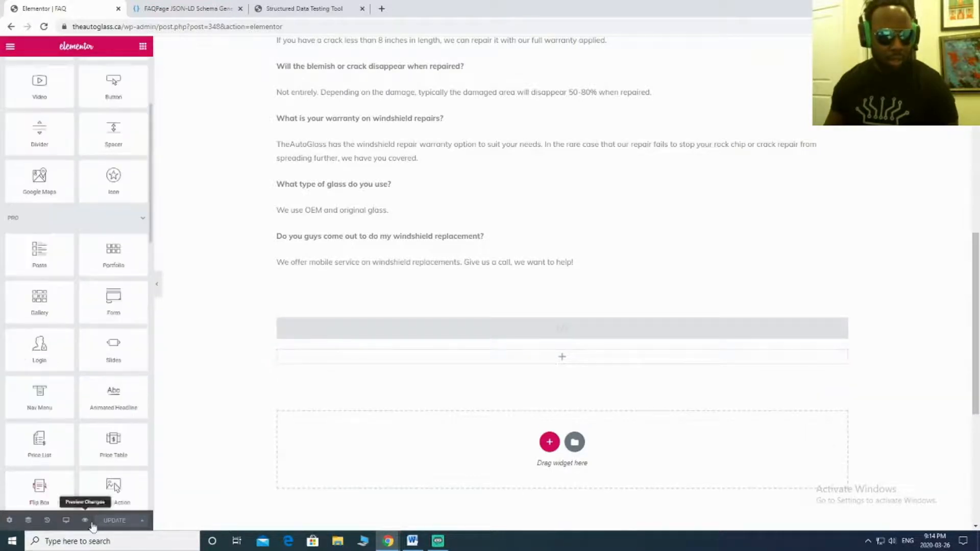
click(85, 521)
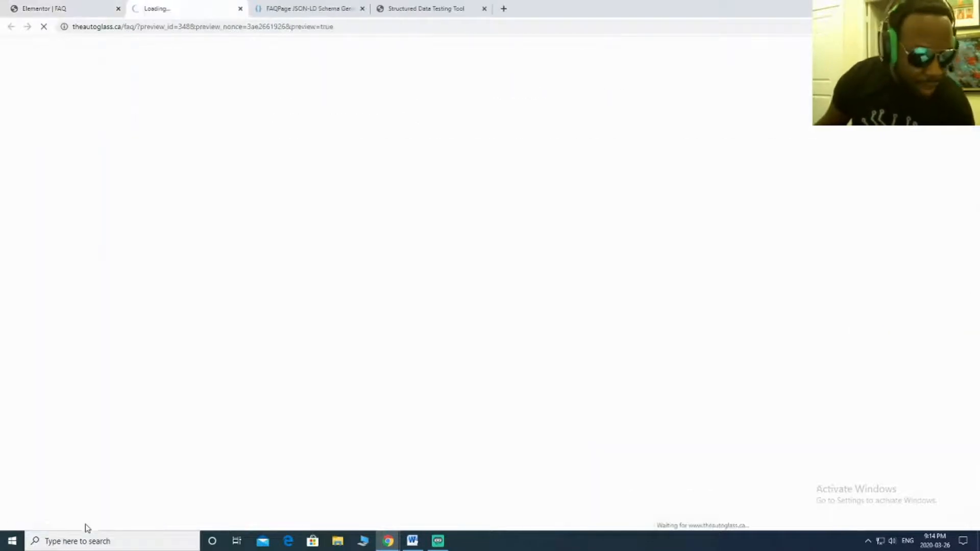
scroll(293, 194, down, 12)
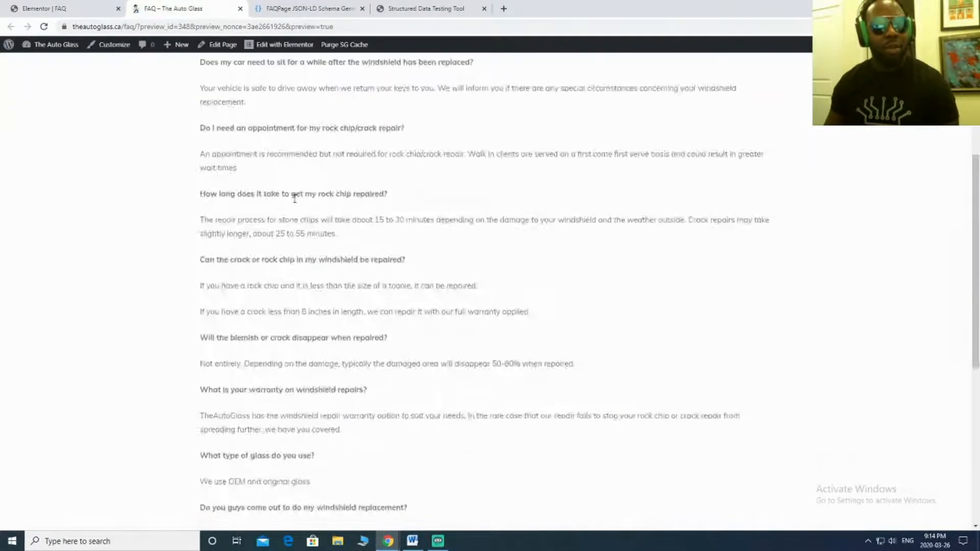
scroll(295, 216, up, 7)
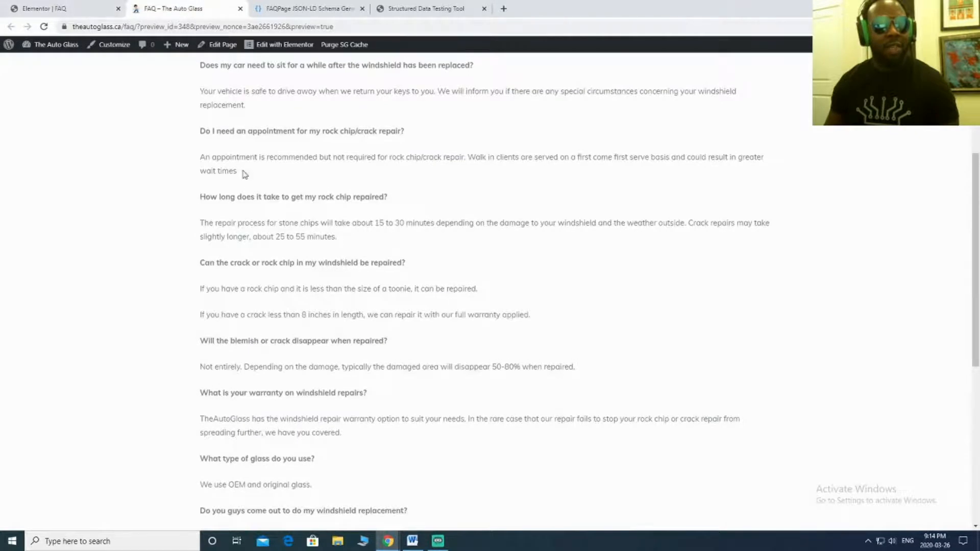
scroll(243, 173, up, 2)
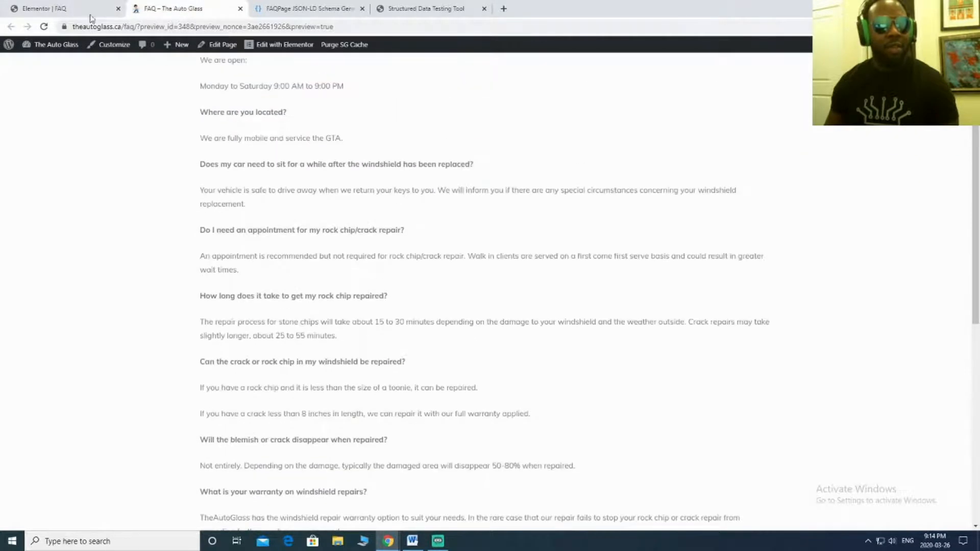
click(240, 8)
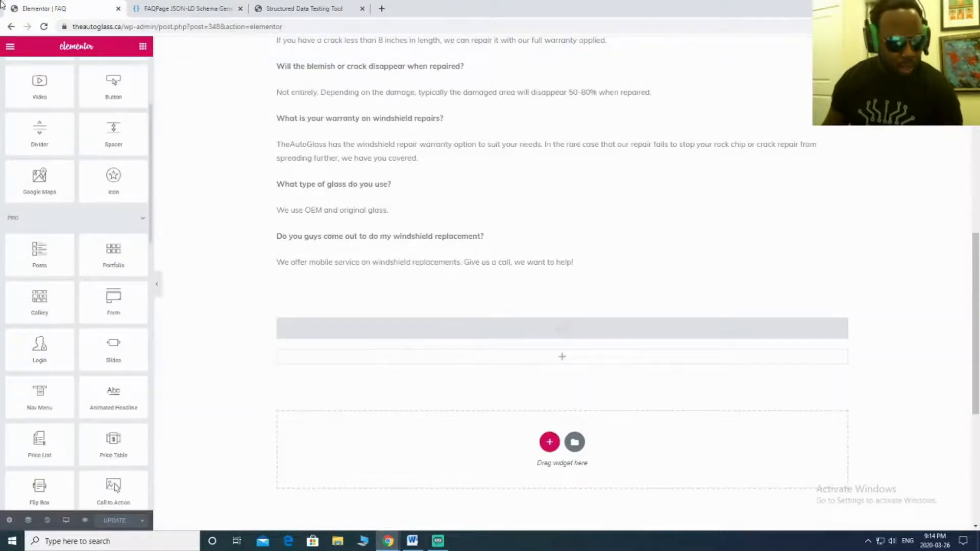
Leave the editor to view the live FAQ page and check its content from the heading down to the footer
click(9, 47)
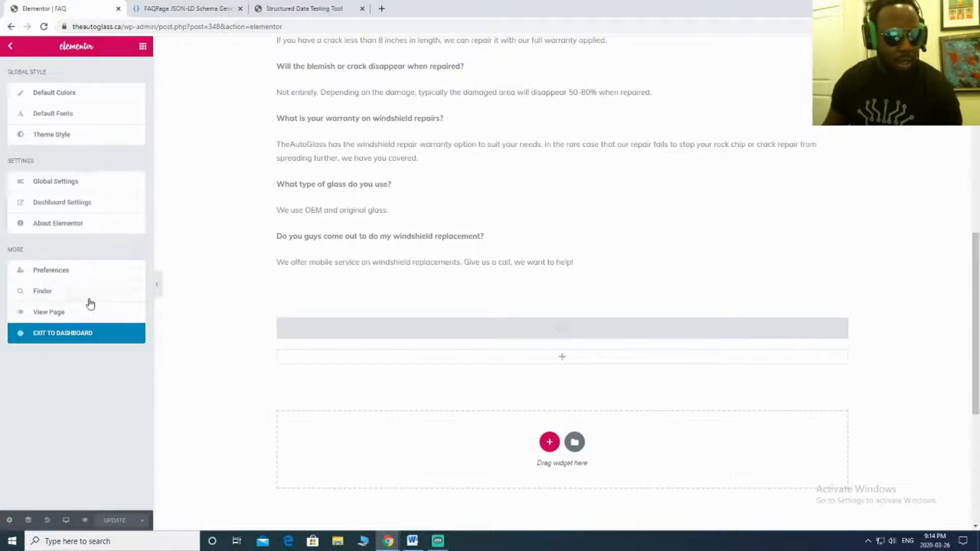
click(69, 314)
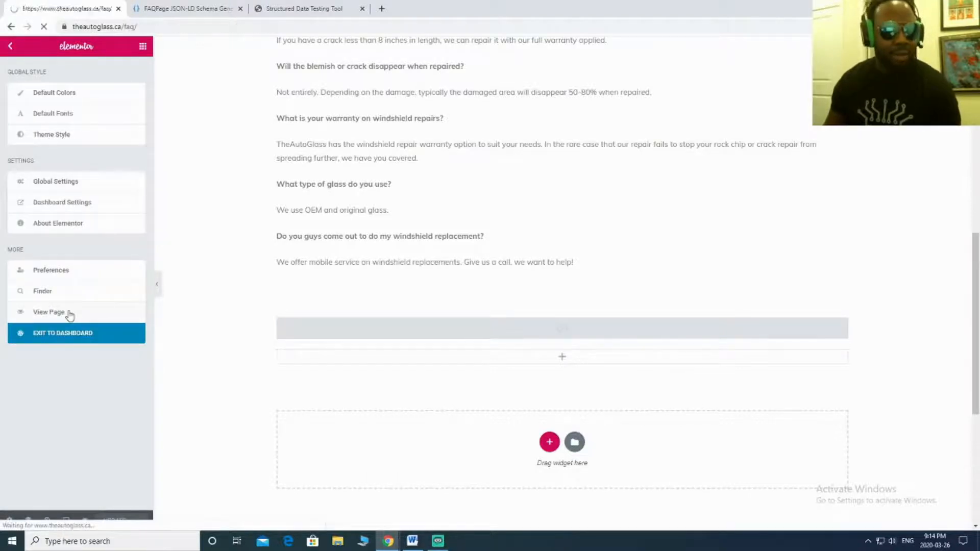
scroll(159, 265, down, 4)
scroll(161, 266, down, 8)
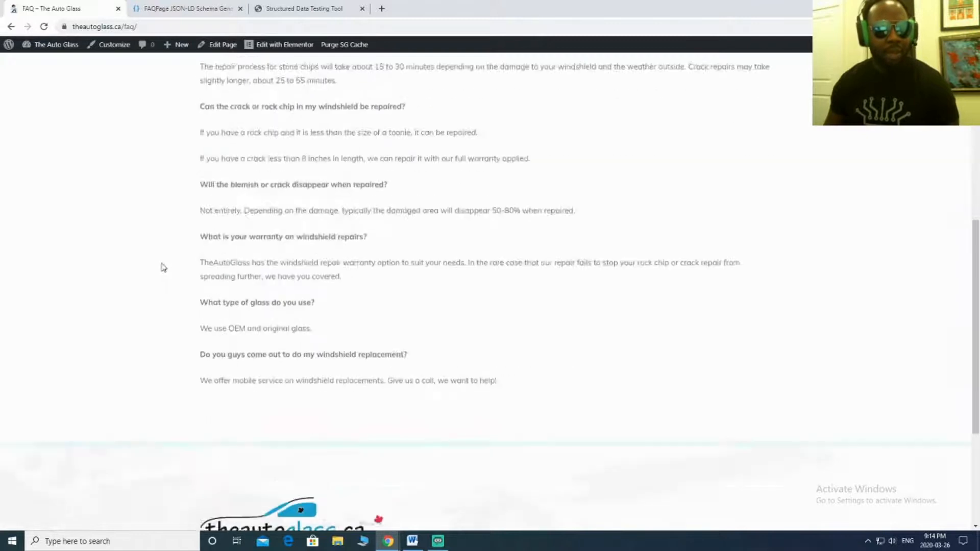
scroll(321, 236, up, 2)
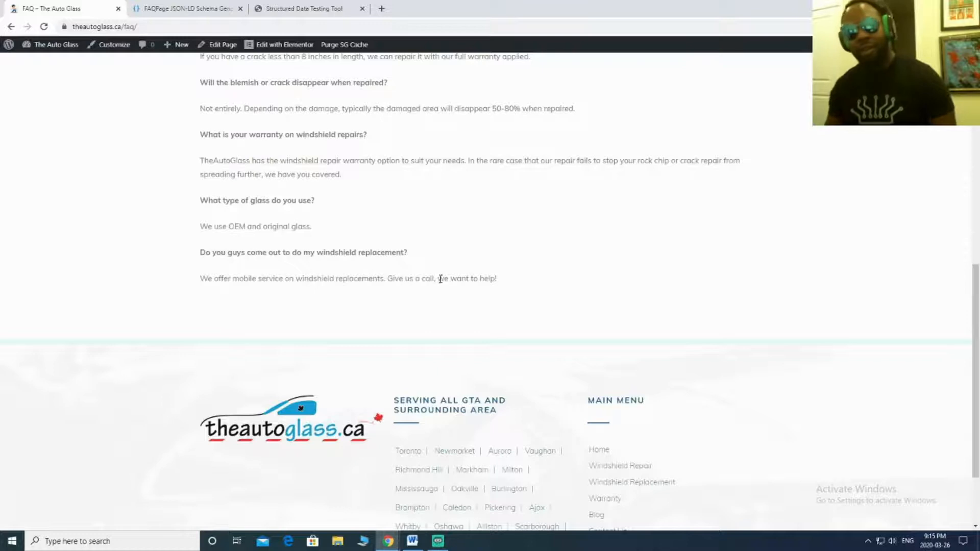
scroll(489, 298, down, 2)
scroll(490, 289, up, 2)
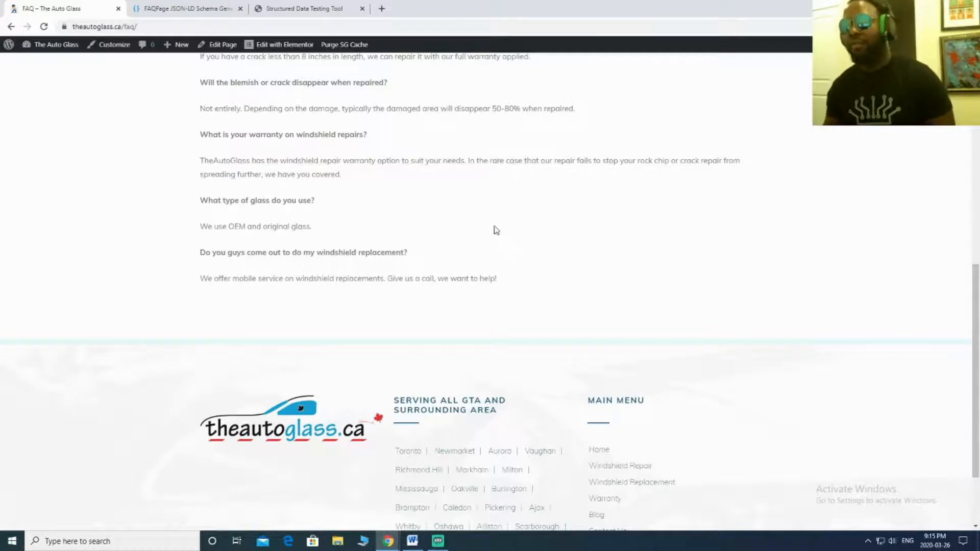
scroll(509, 250, up, 12)
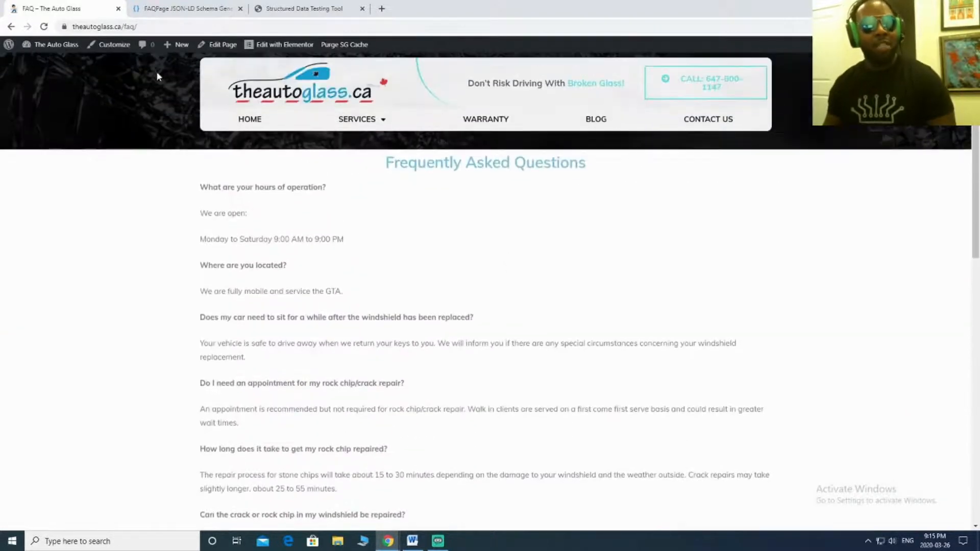
Copy the live FAQ page's URL and run a URL test on it in Google's Structured Data Testing Tool
click(106, 28)
right_click(106, 28)
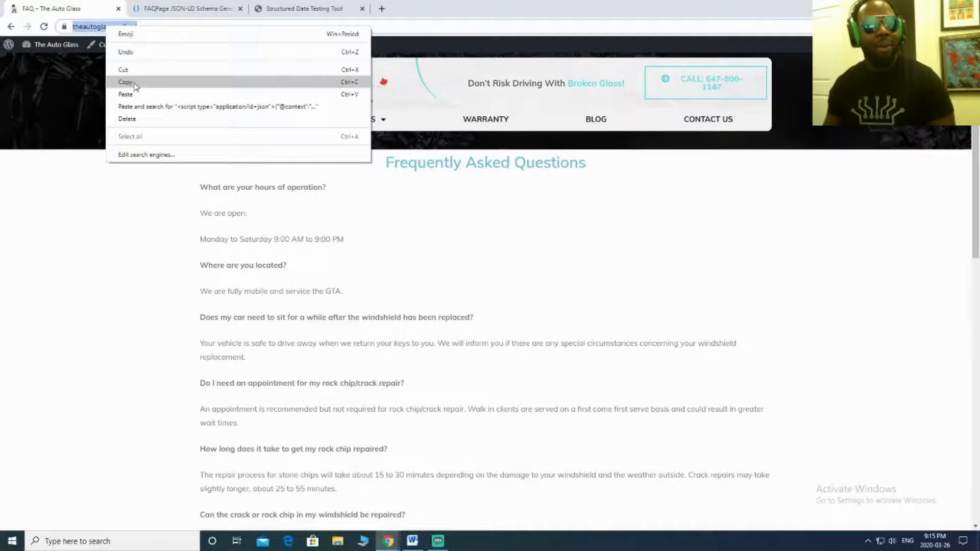
click(134, 82)
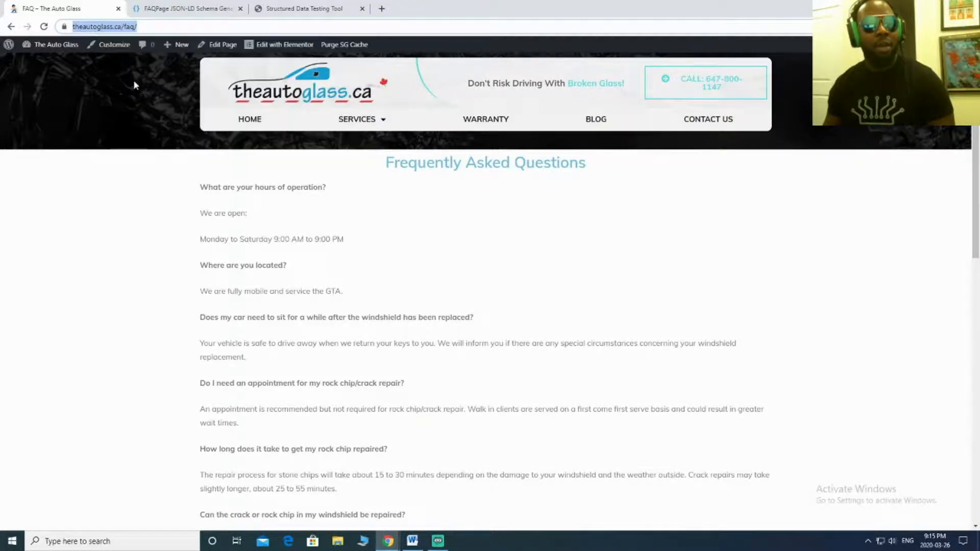
click(256, 6)
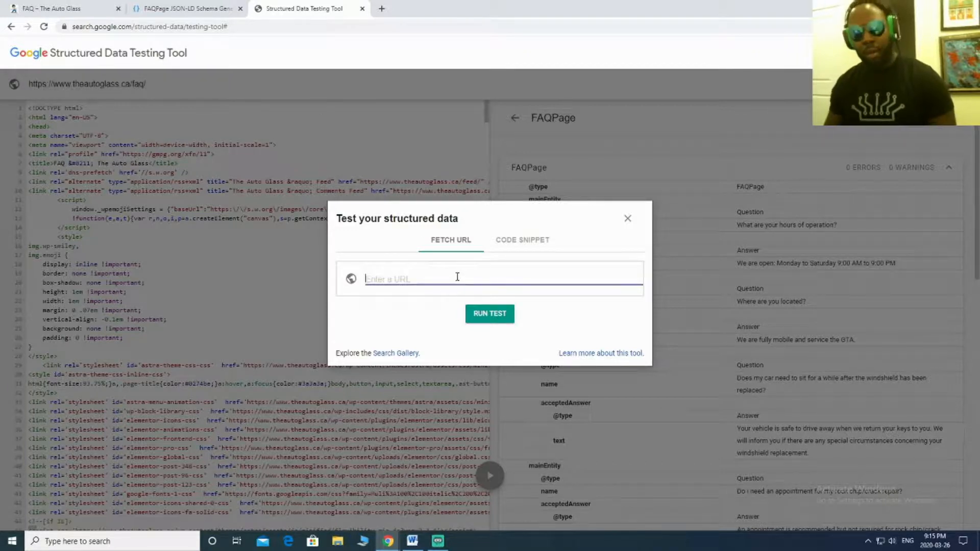
key(ctrl+v)
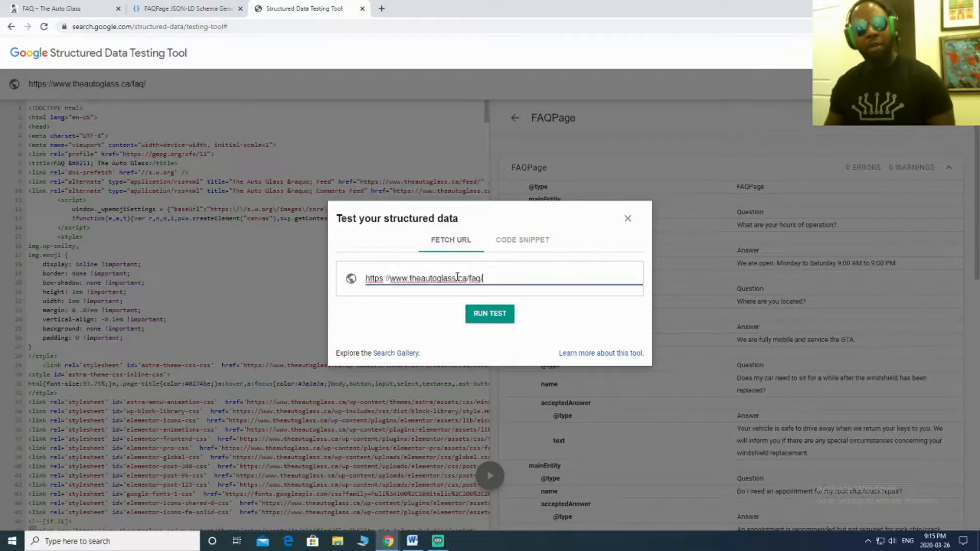
click(499, 316)
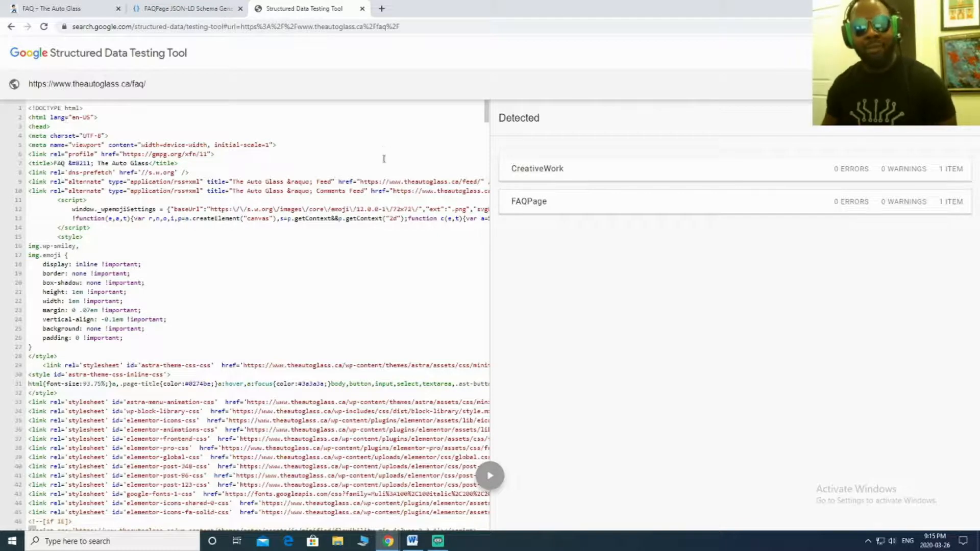
Open the detected FAQPage item in the test results and look through its questions and accepted answers
click(607, 208)
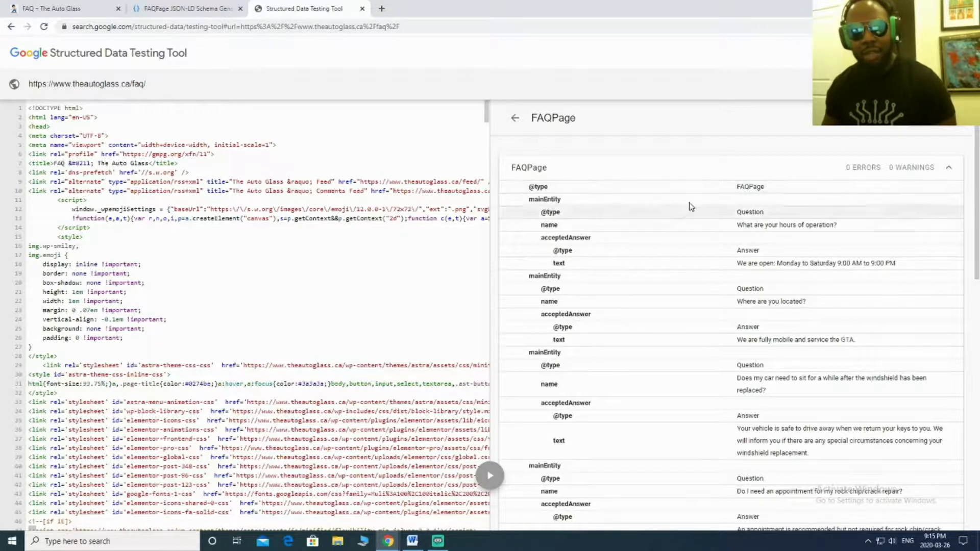
scroll(766, 195, down, 1)
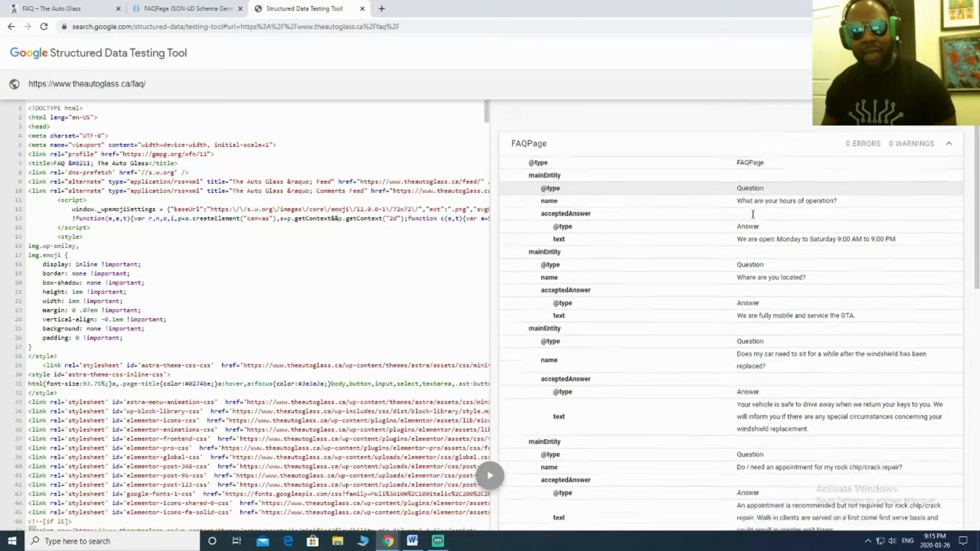
scroll(756, 238, down, 9)
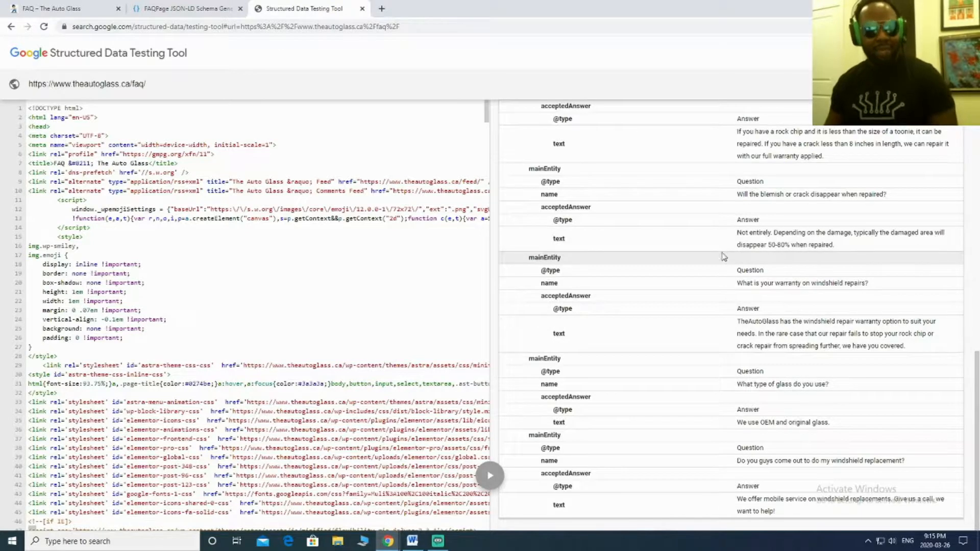
scroll(724, 257, up, 10)
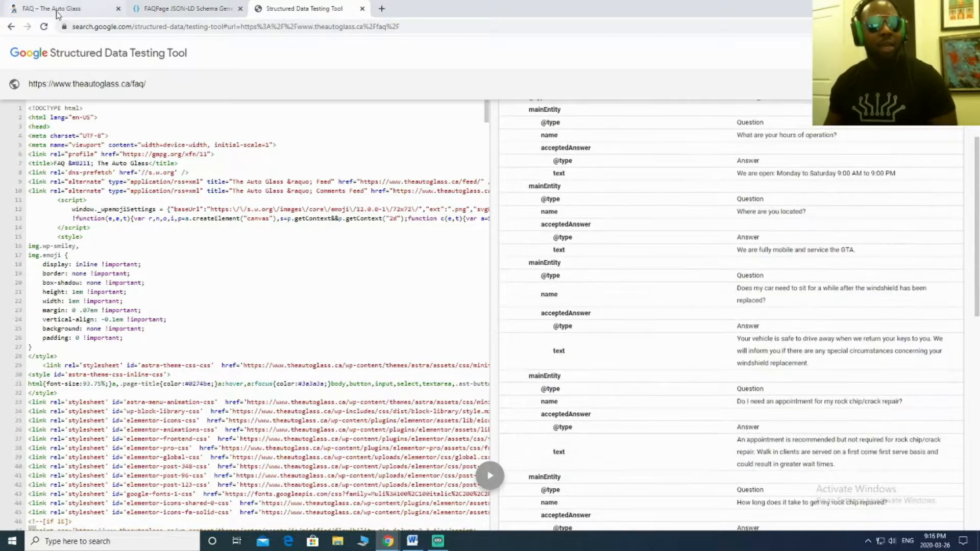
Return to The Auto Glass site's dashboard and open the Privacy Policy page in the WordPress block editor
click(57, 14)
mouse_move(51, 45)
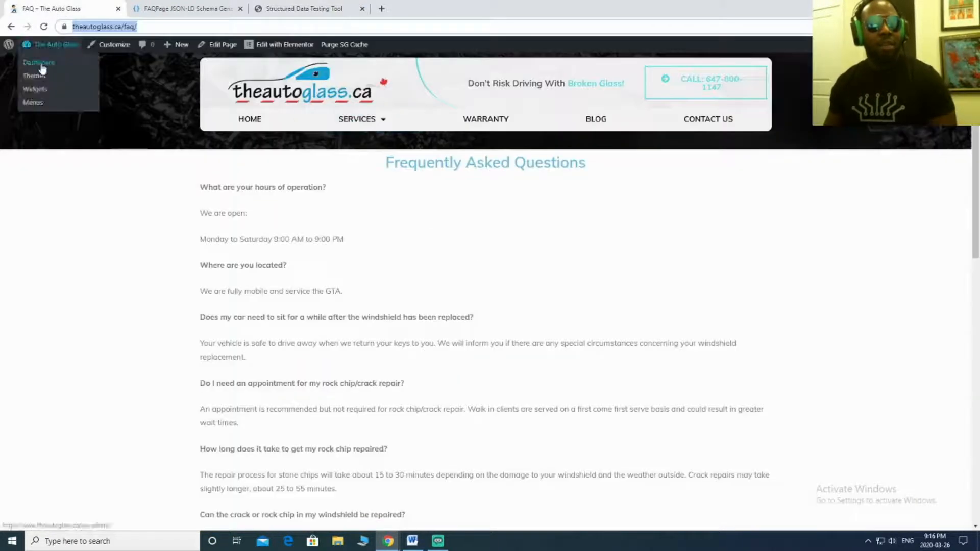
click(40, 64)
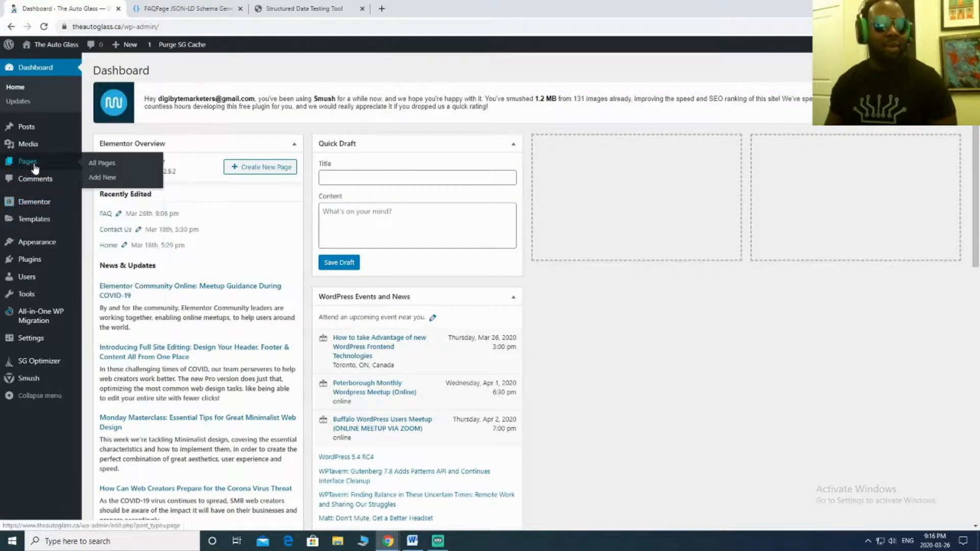
click(30, 165)
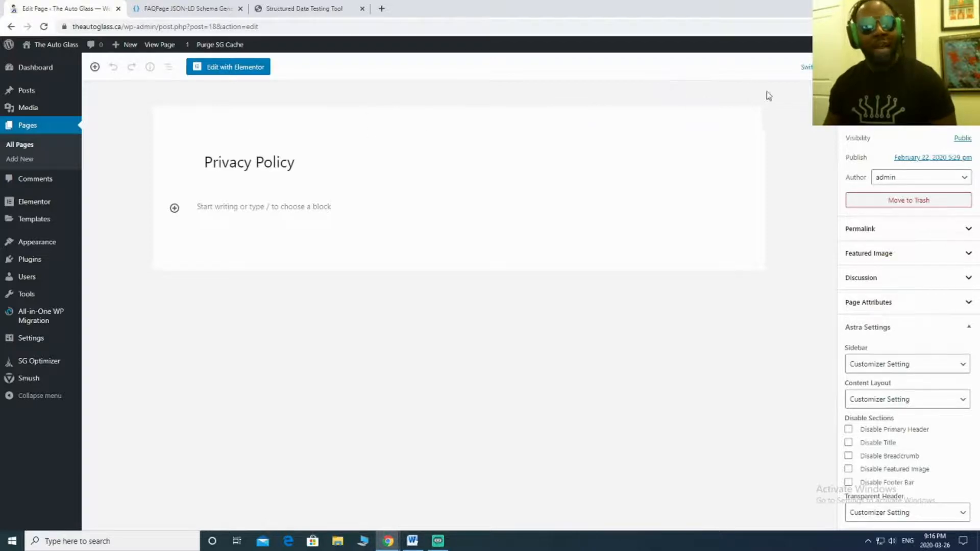
Find the Custom HTML block by searching for "html" and insert it below the Privacy Policy title
click(899, 93)
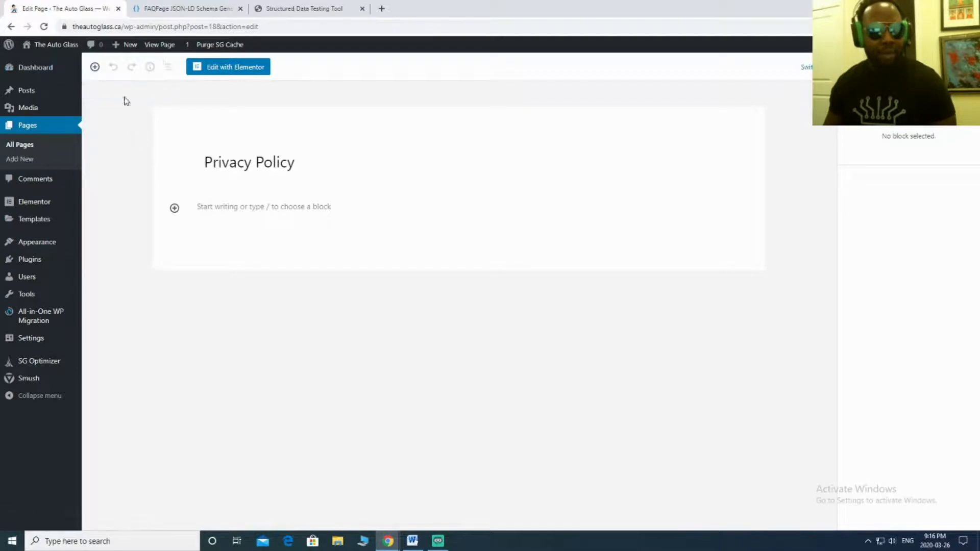
click(94, 67)
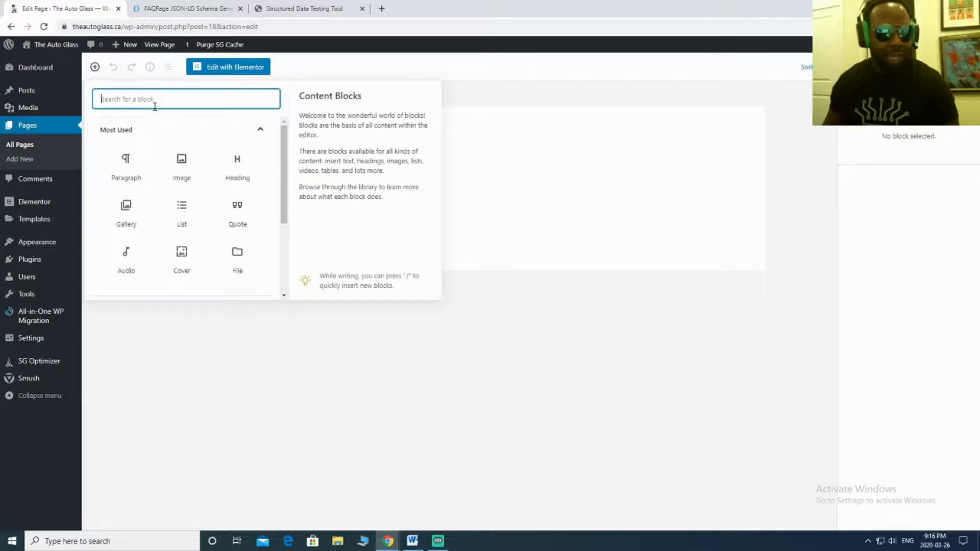
text(html)
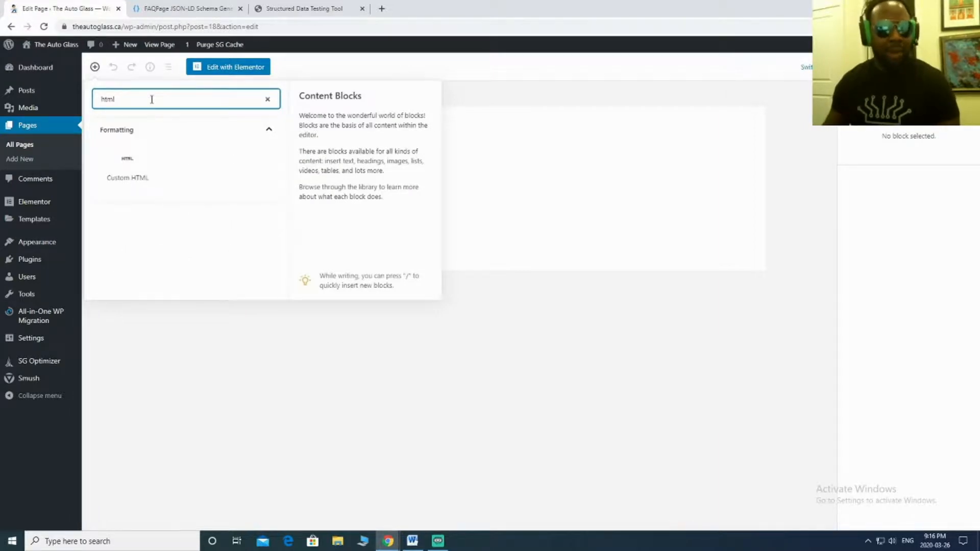
click(122, 175)
click(208, 204)
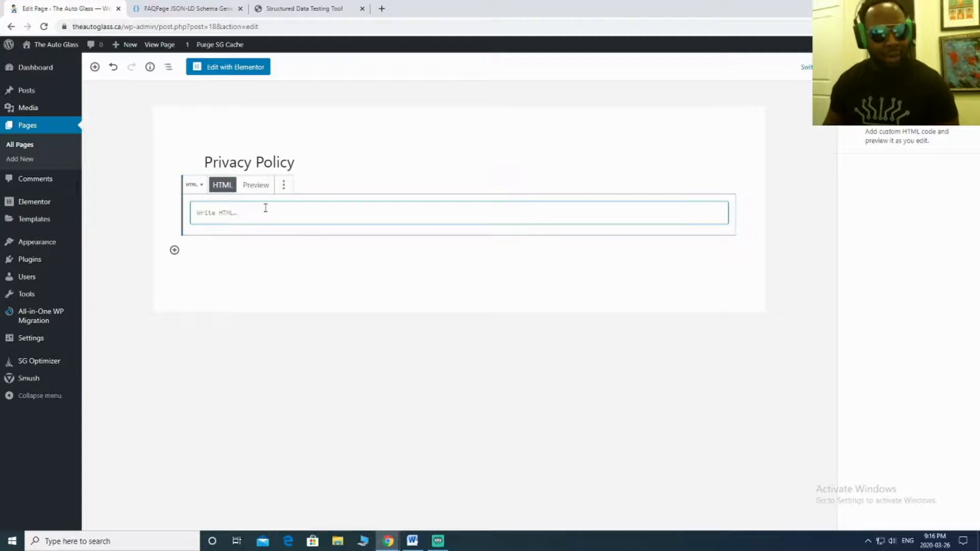
text(https://www.theautoglass.ca/faq/)
drag(332, 218, 163, 238)
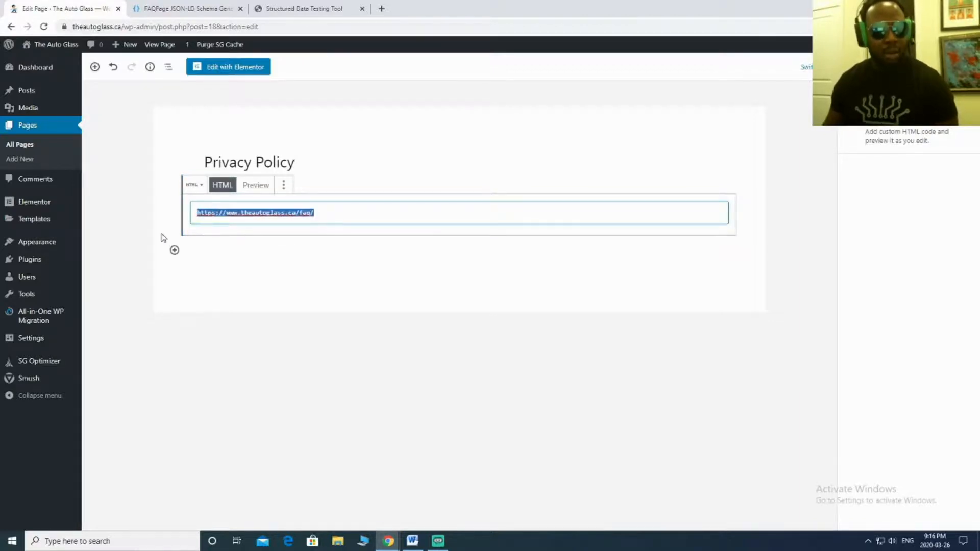
key(ctrl+x)
Copy the FAQPage JSON-LD script from the schema generator, paste it into the Custom HTML block, and check the code from its beginning
click(281, 6)
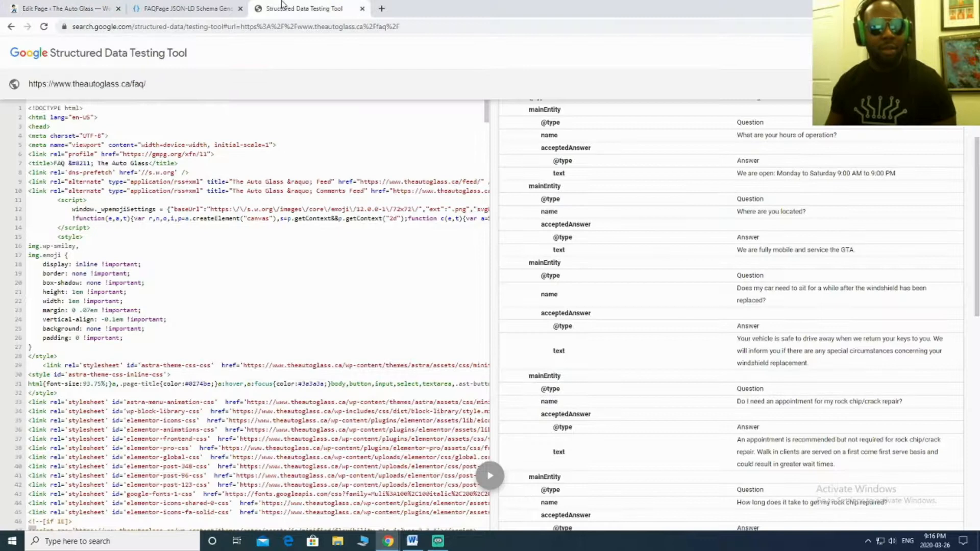
click(182, 8)
click(534, 527)
click(89, 9)
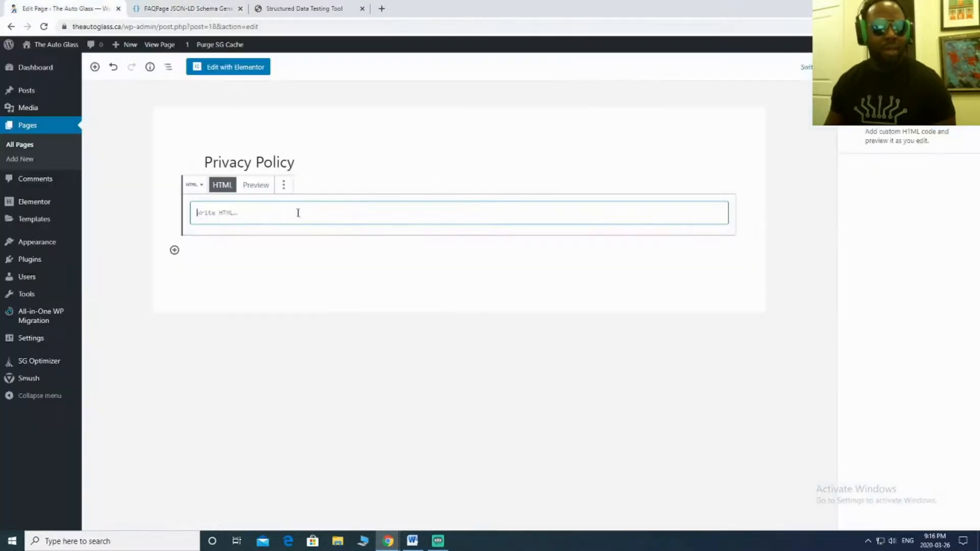
key(ctrl+v)
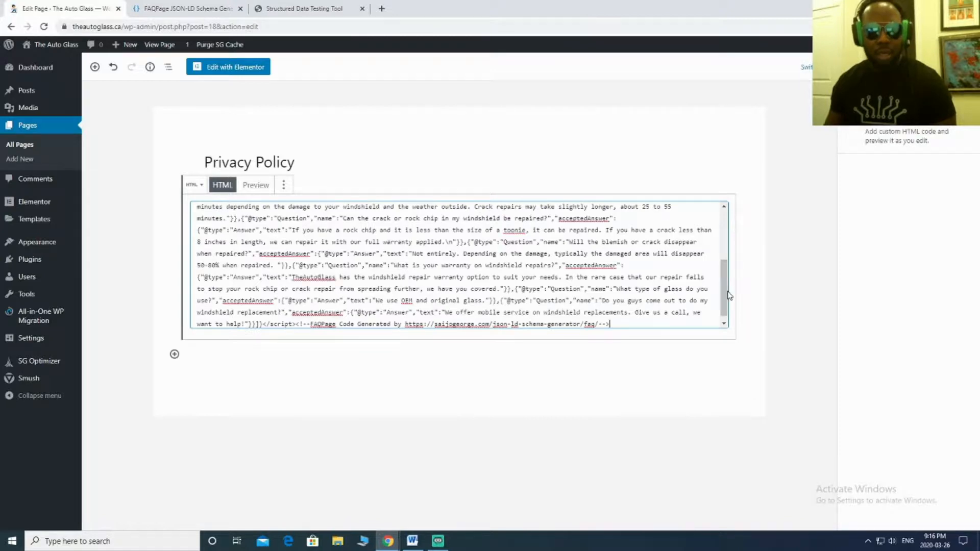
drag(726, 291, 727, 199)
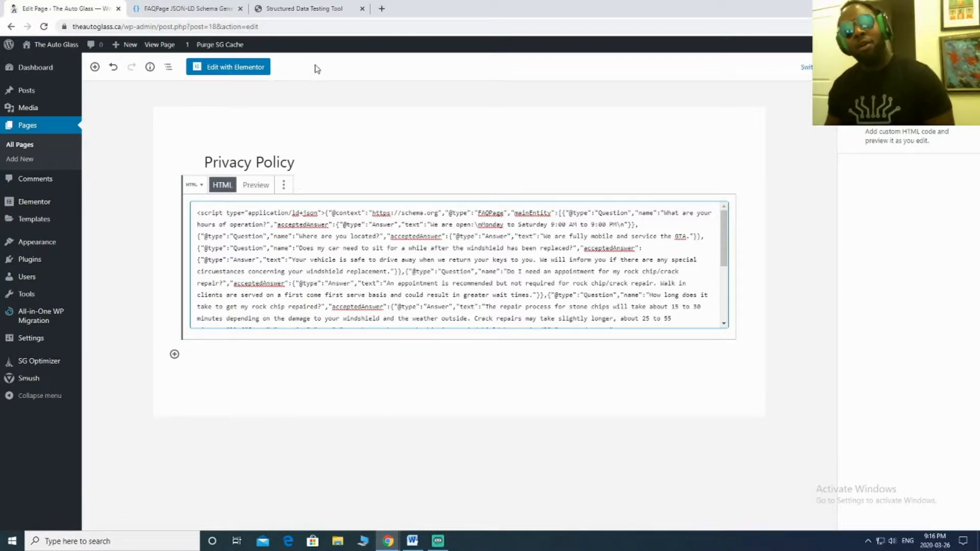
Go back to the Structured Data Testing Tool results for the FAQ page
click(381, 9)
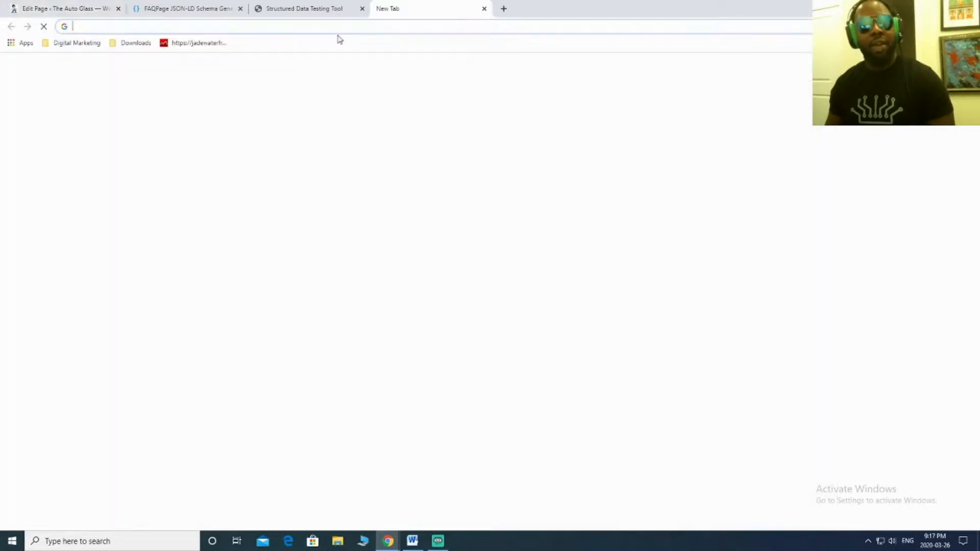
click(484, 8)
click(305, 6)
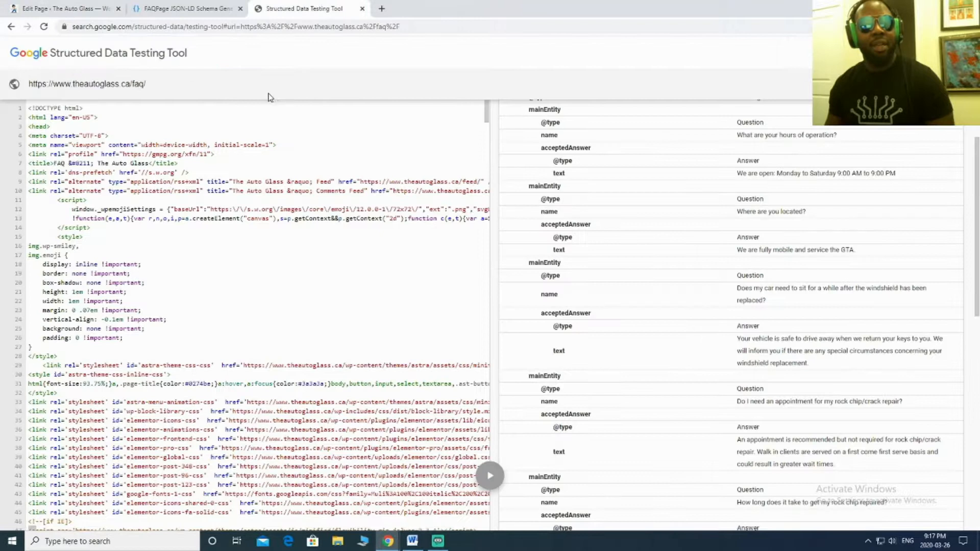